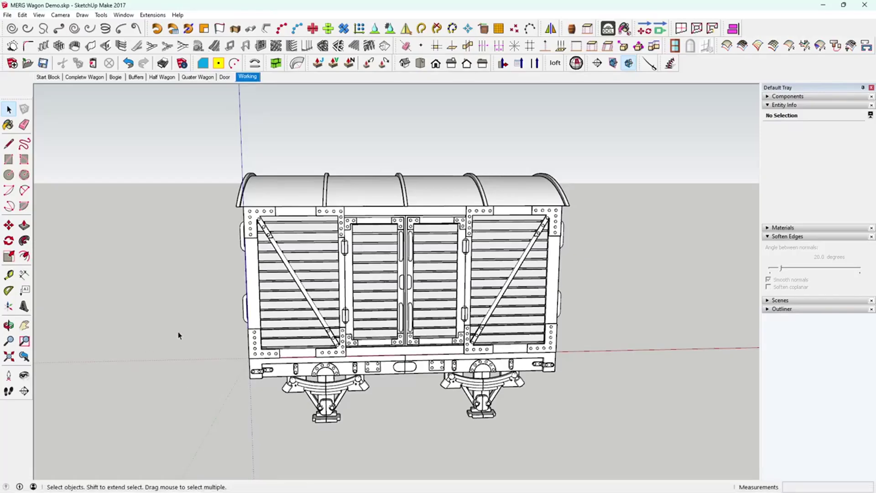
Step: Examine the existing buffer beam with its buffers and hook in the Buffers scene and return to the Working scene
left_click(134, 77)
middle_click_drag(219, 283, 451, 257)
middle_click_drag(320, 335, 362, 338)
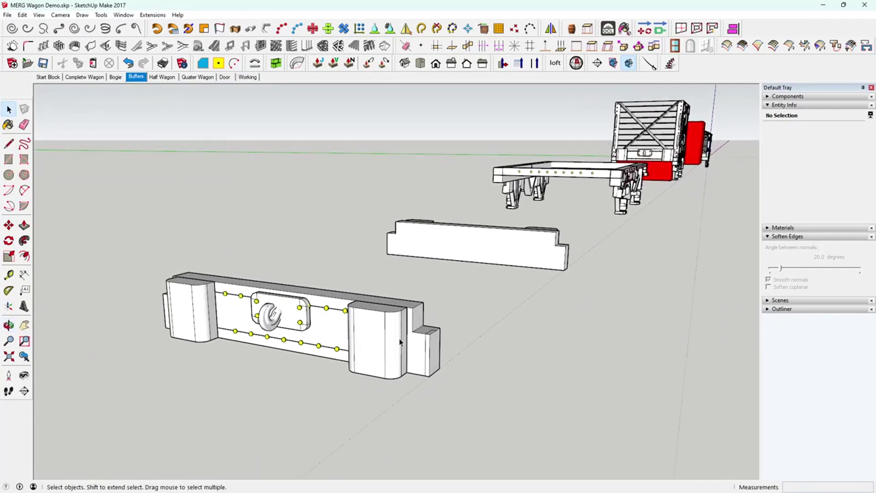
middle_click_drag(402, 352, 224, 367)
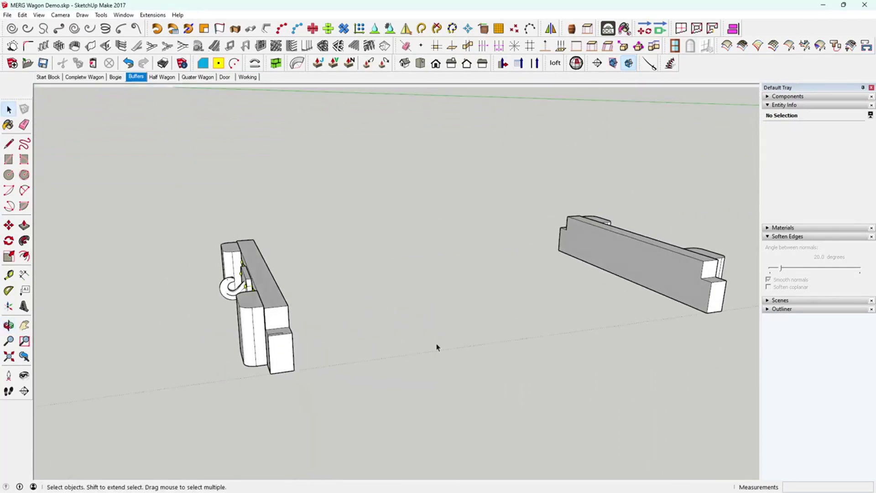
left_click(247, 77)
mouse_move(593, 265)
middle_mouse_down()
mouse_move(596, 258)
mouse_move(592, 266)
middle_mouse_up()
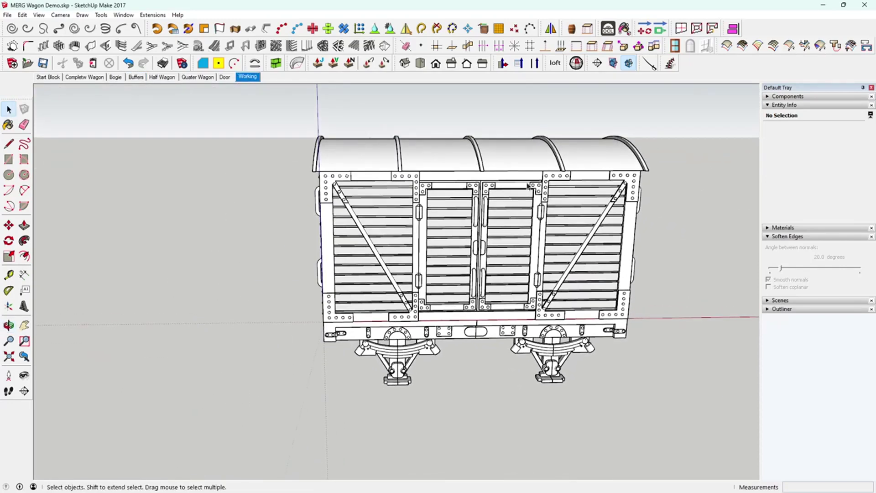
Step: Import the JPEG file Buffer.jpg from the Downloads folder as an image
left_click(7, 15)
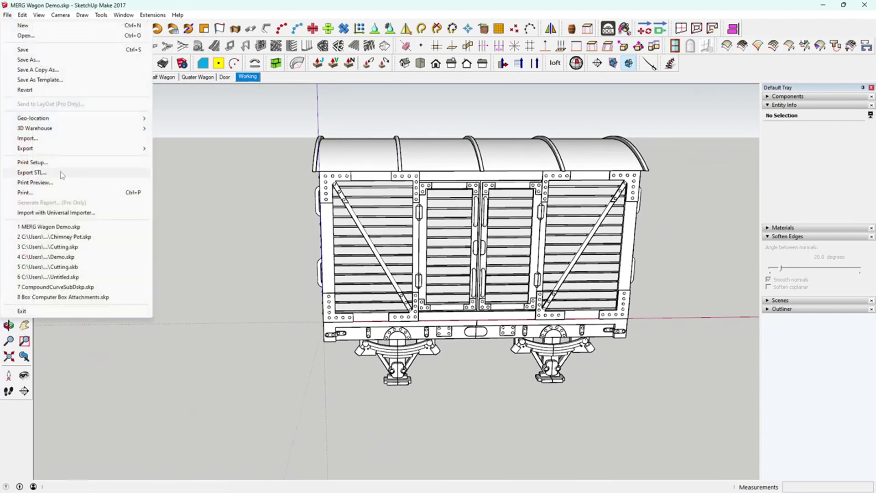
left_click(53, 137)
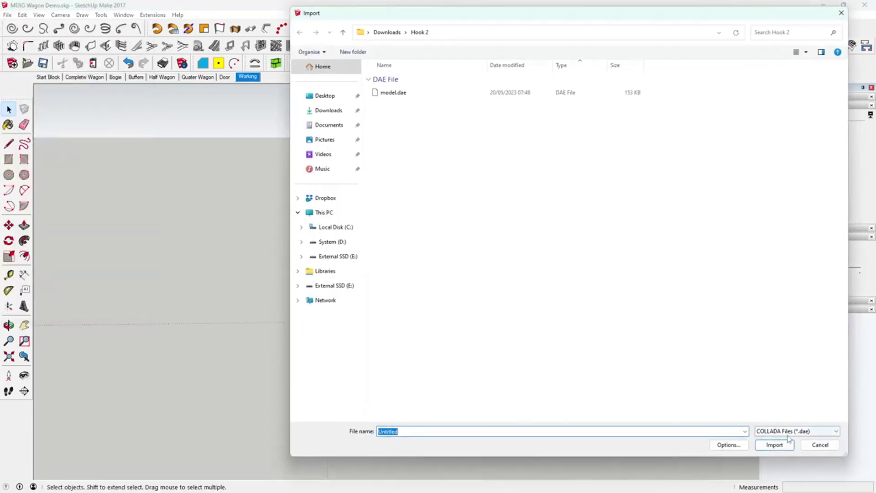
left_click(837, 430)
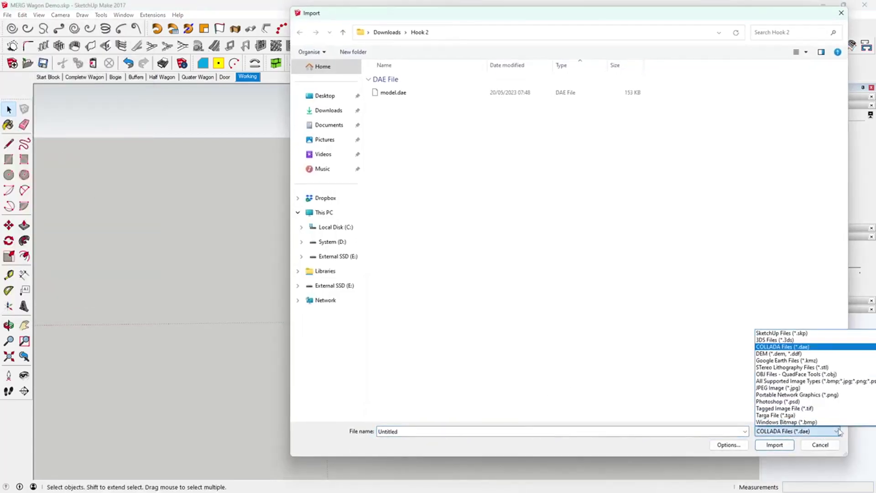
left_click(821, 422)
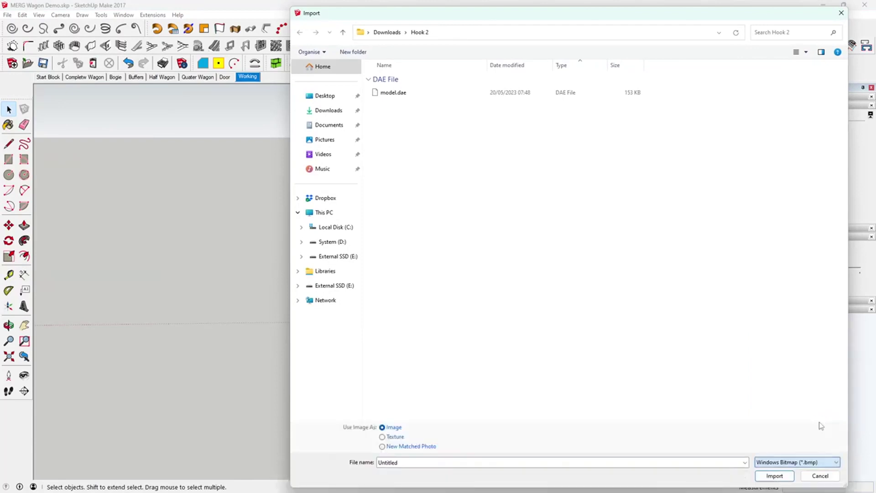
left_click(329, 111)
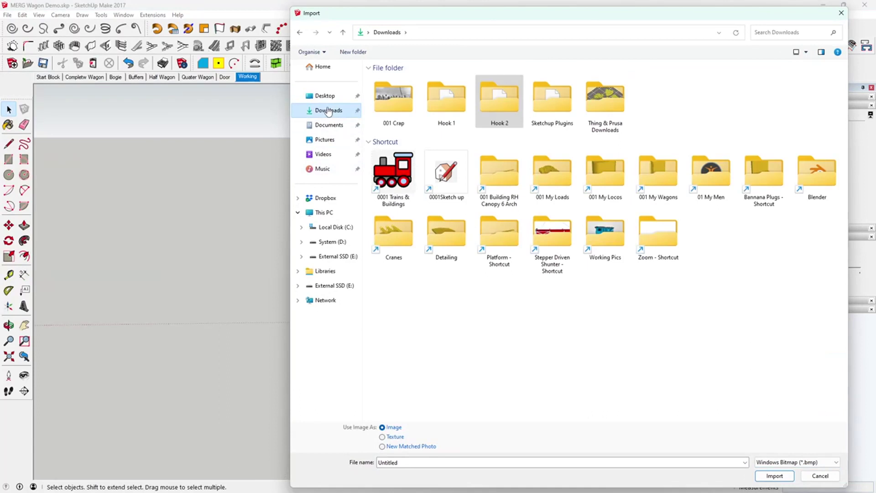
left_click(836, 462)
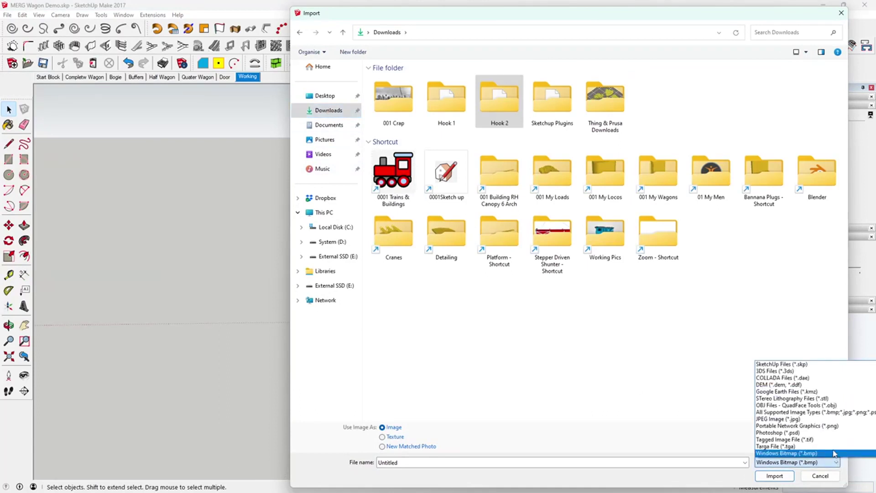
left_click(795, 419)
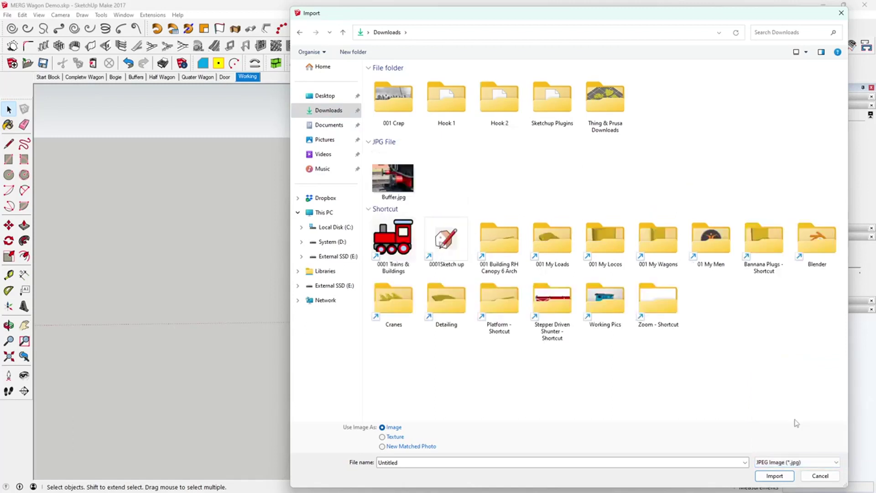
left_click(409, 185)
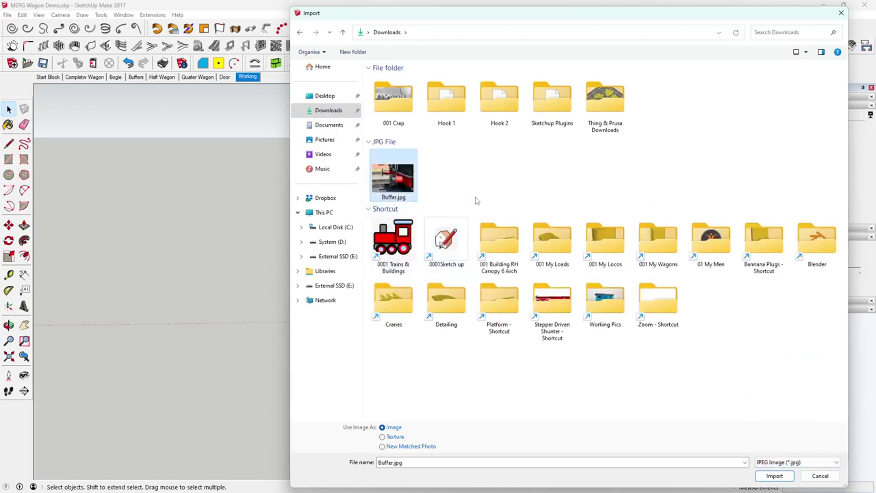
double_click(395, 182)
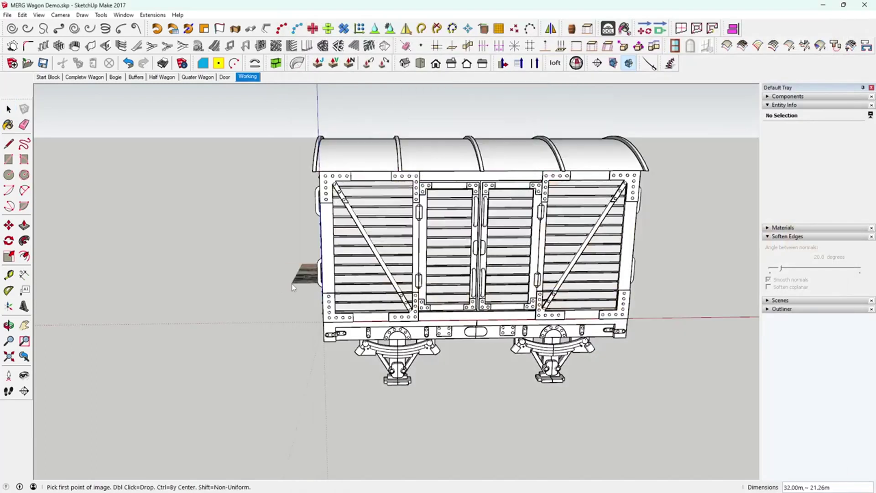
Step: Place the buffer photo about 31.75 m wide against the wagon side and move it about 91.69 m along the red axis, clear of the wagon
left_click(373, 273)
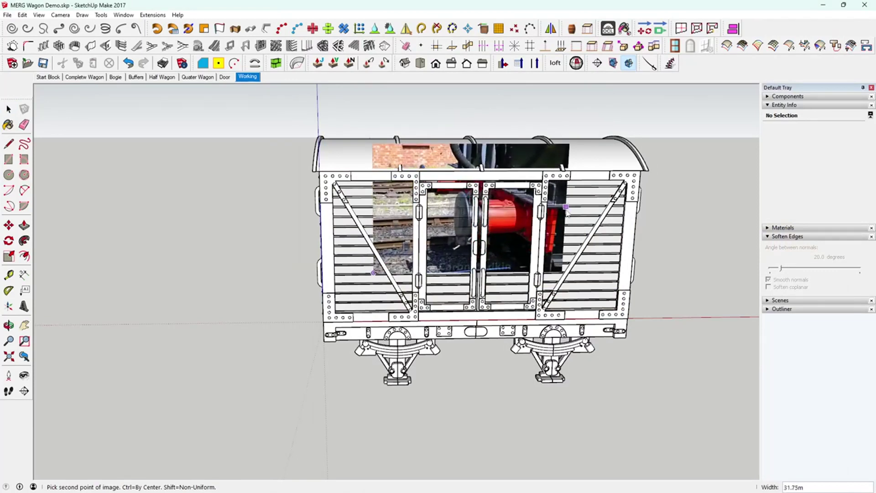
left_click(568, 145)
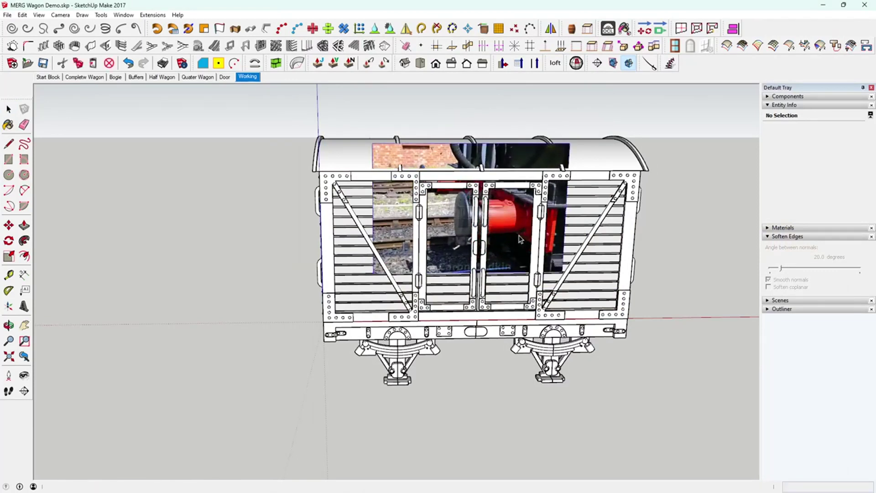
left_click(8, 225)
left_click(510, 265)
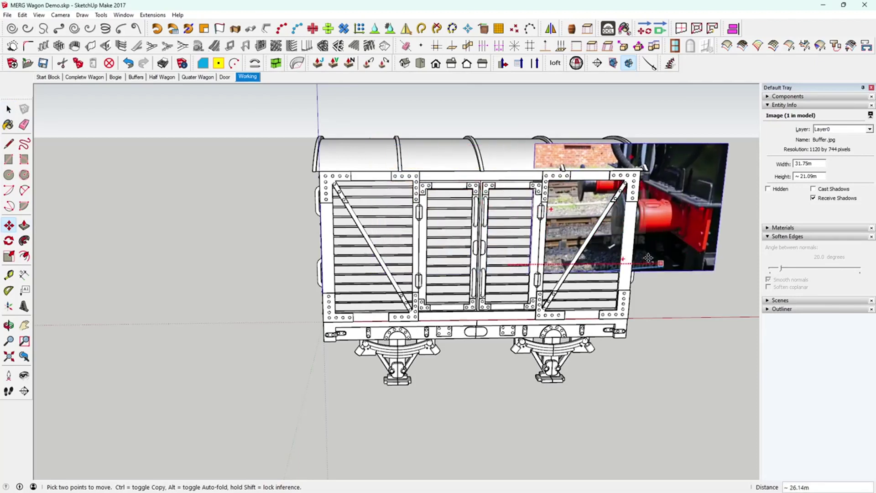
middle_click_drag(625, 258, 258, 280, "shift")
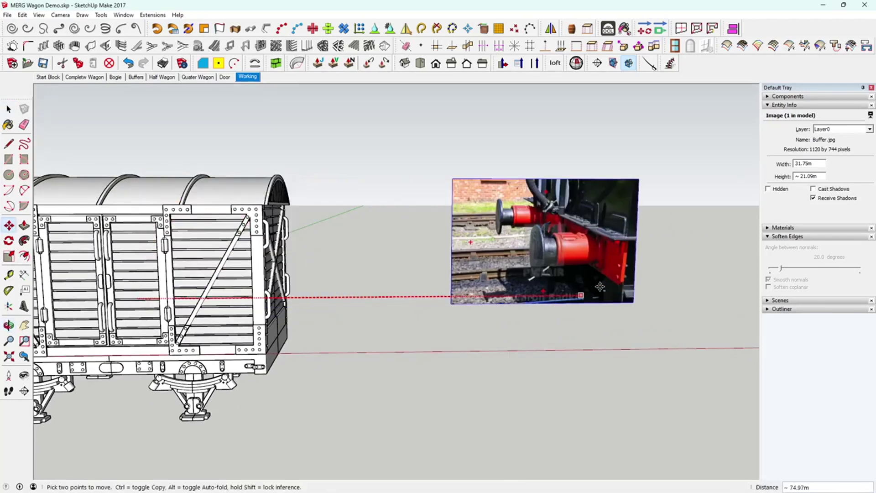
left_click(675, 283)
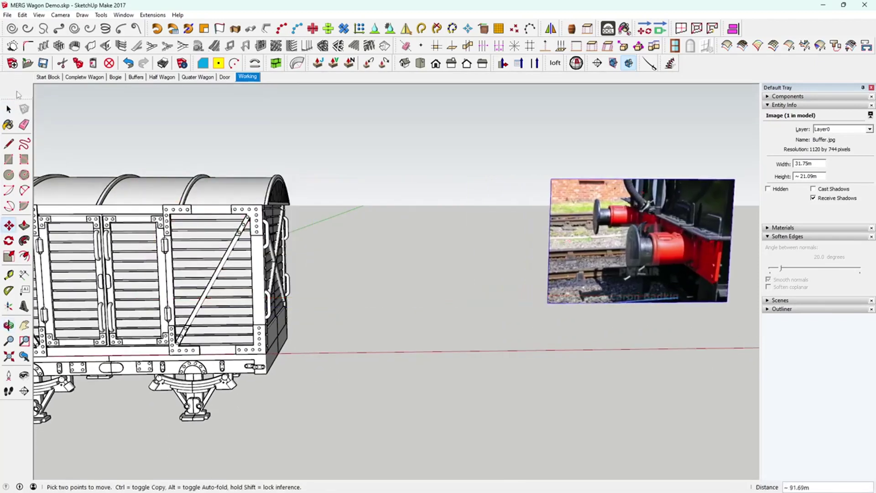
left_click(8, 108)
Step: Draw a rectangle about 2.43 m by 11.17 m on the lower beam at the wagon's end, starting at the corner post
middle_click_drag(392, 364, 312, 358)
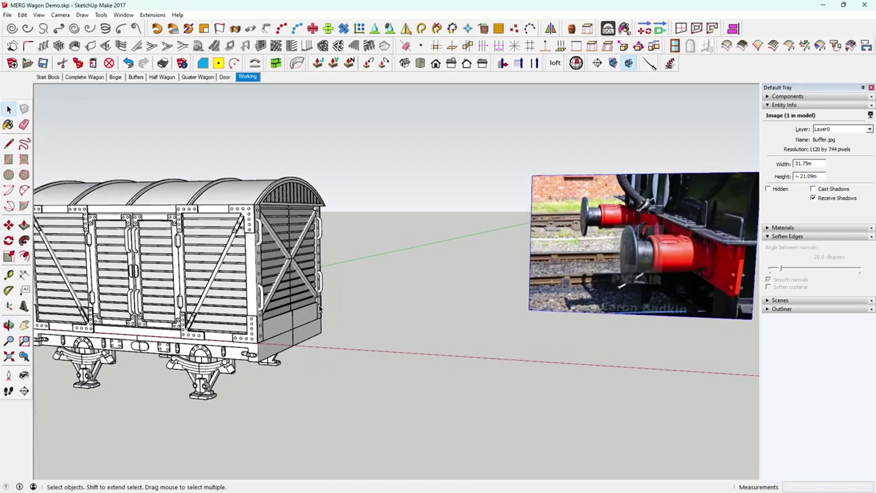
middle_click_drag(571, 364, 469, 251)
scroll(568, 269, "up", 2)
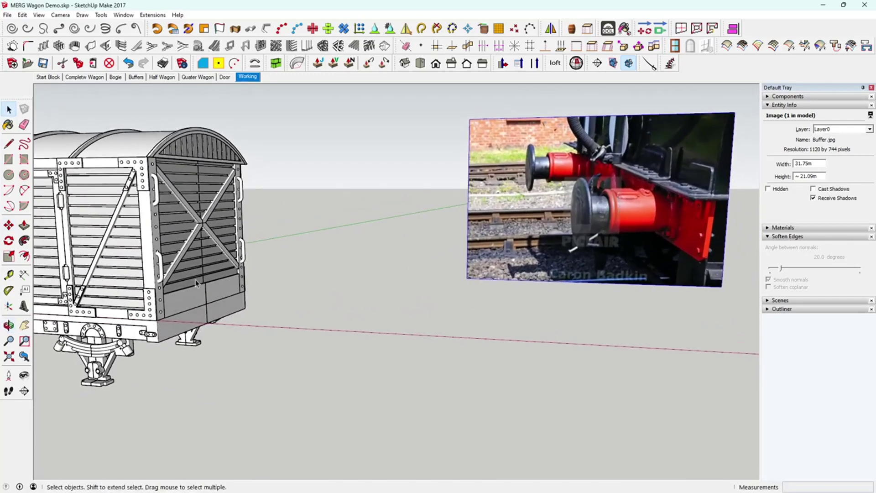
middle_click_drag(231, 305, 223, 310)
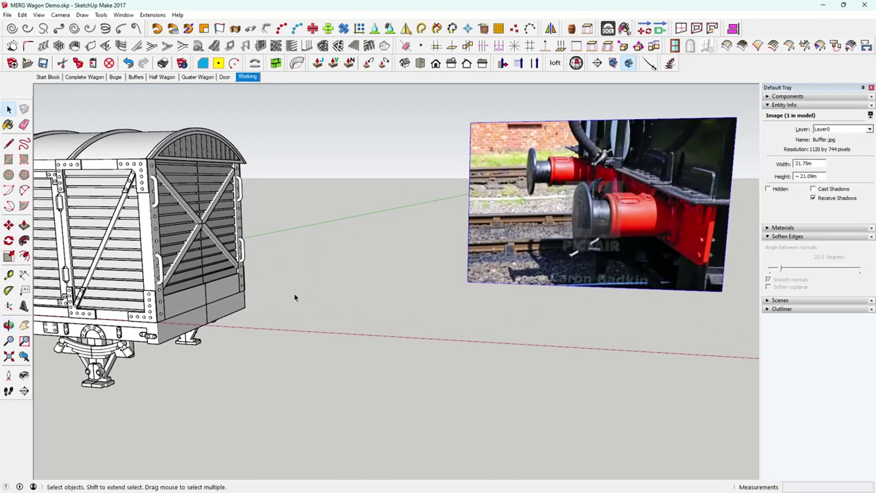
middle_click_drag(186, 319, 325, 286)
scroll(222, 283, "up", 2)
middle_click_drag(740, 227, 178, 209)
scroll(295, 271, "up", 4)
left_click(9, 159)
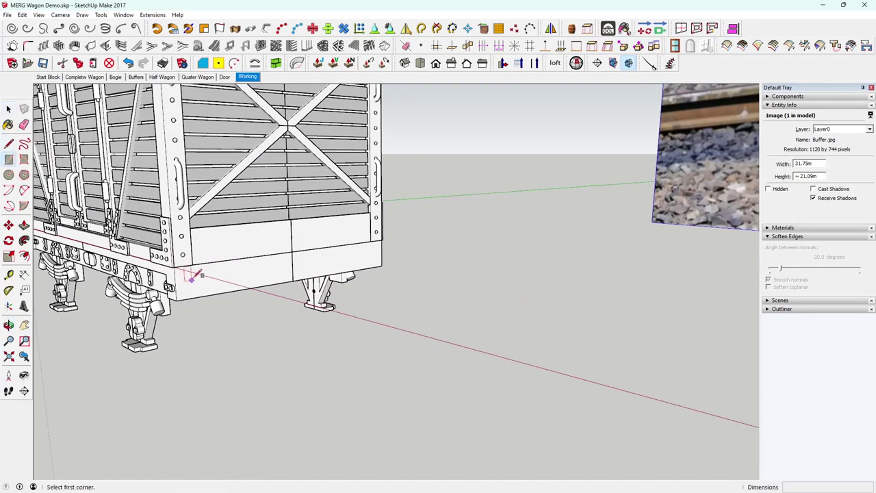
left_click(192, 264)
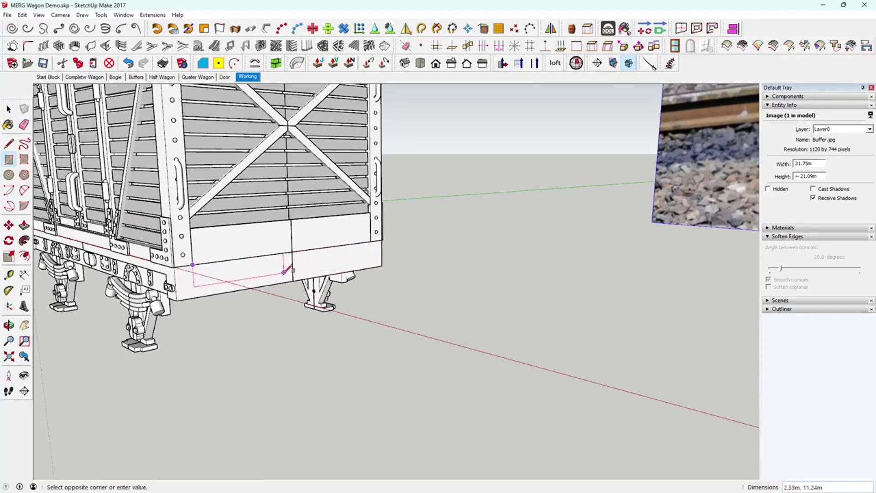
left_click(283, 273)
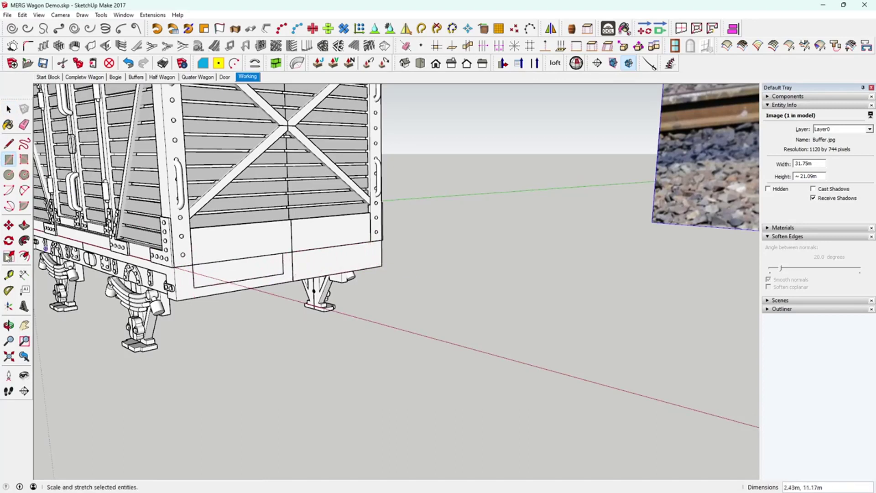
Step: Scale the rectangle to span the end beam between the corner posts, and by about 1.44 in height to reach the beam's lower edge
key("space")
double_click(214, 276)
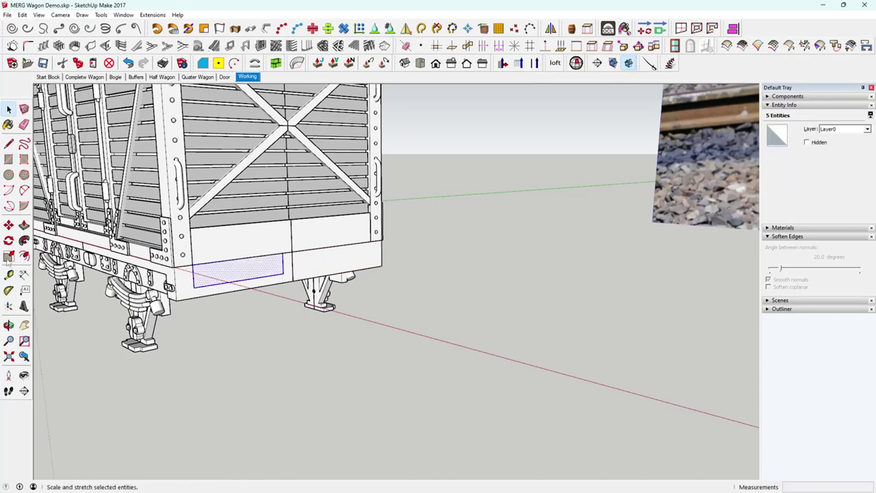
left_click(8, 257)
left_click_drag(282, 263, 372, 244)
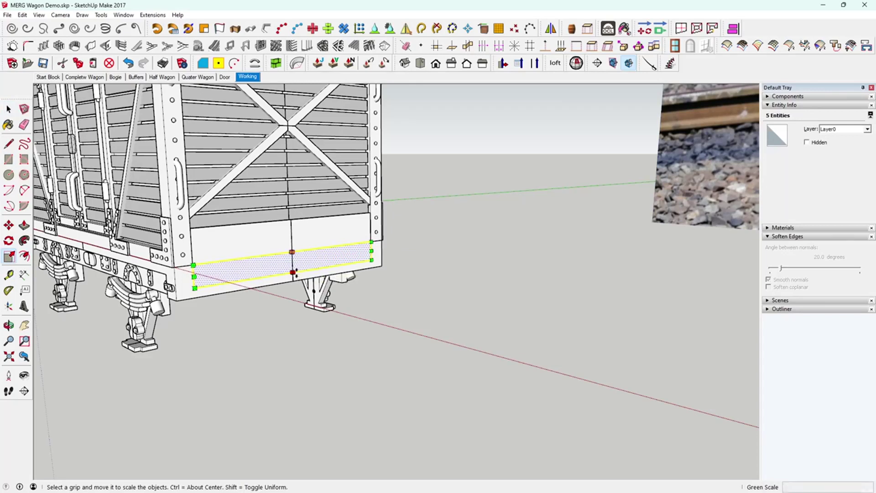
left_click_drag(292, 272, 294, 279)
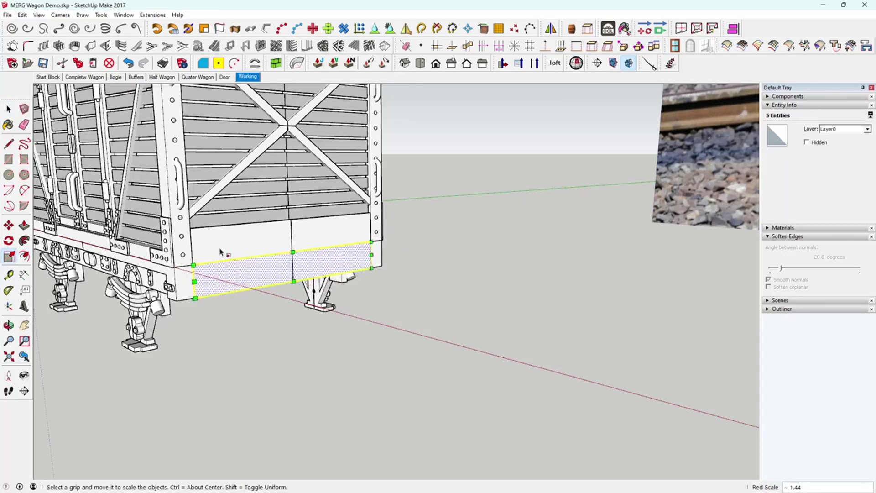
Step: Try to round the rectangle's corners at one end with two-point arcs, and undo the rounding
middle_click_drag(225, 251, 183, 272)
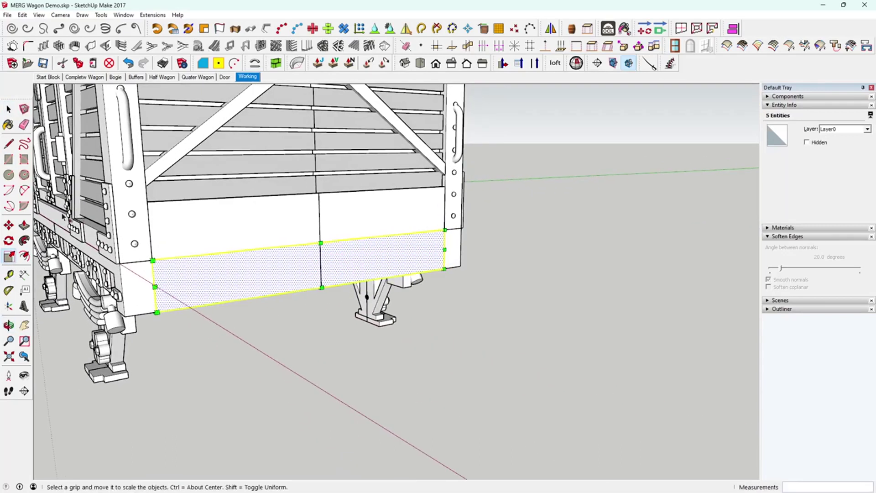
left_click(24, 190)
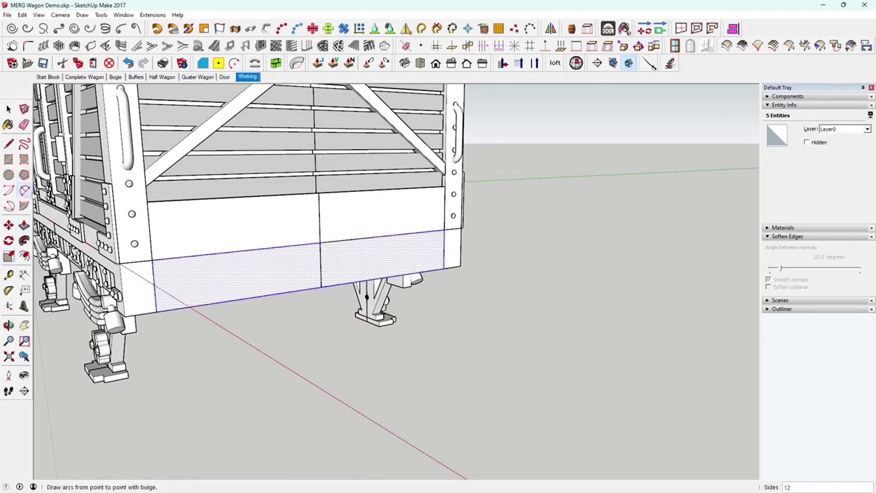
left_click(154, 274)
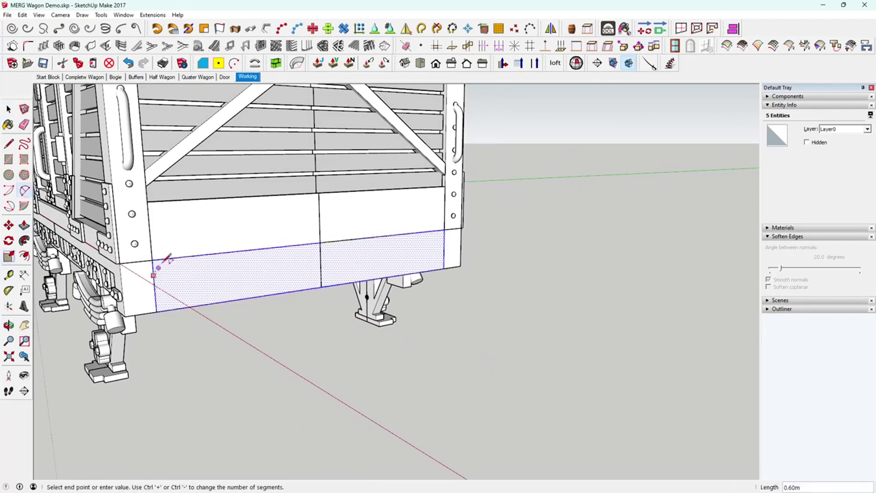
left_click(163, 310)
left_click(166, 303)
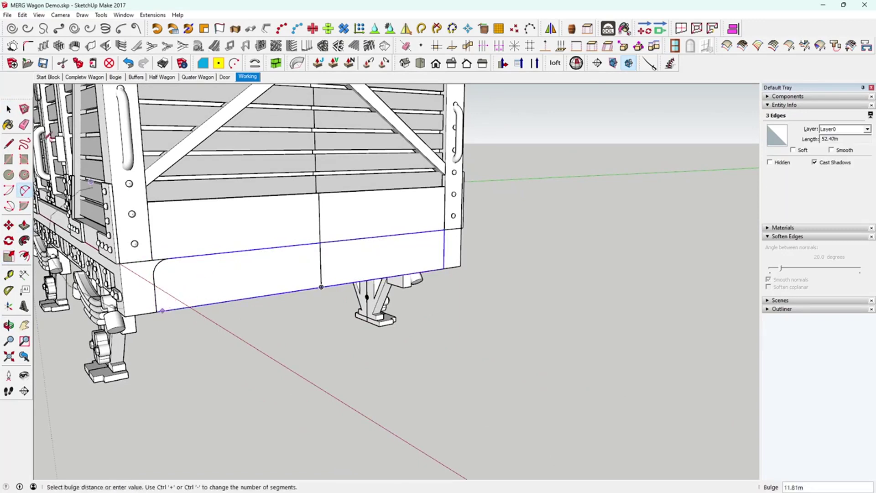
key("space")
left_click(228, 284)
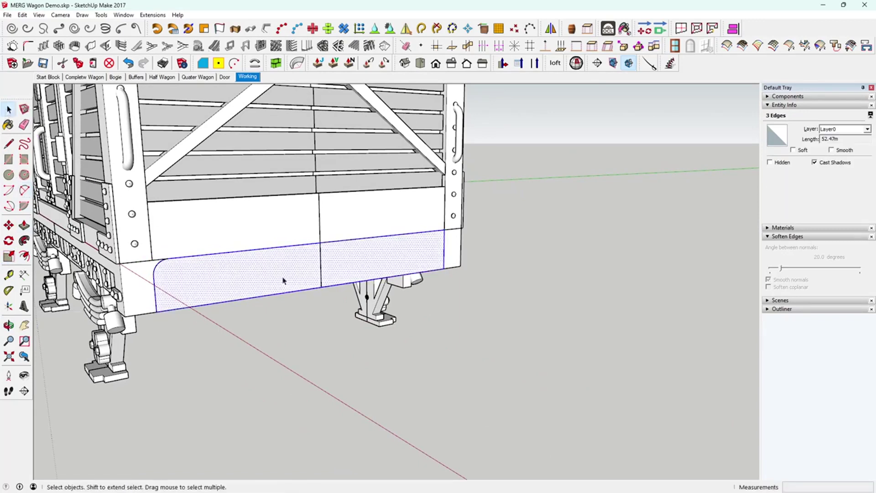
middle_click_drag(282, 280, 199, 270)
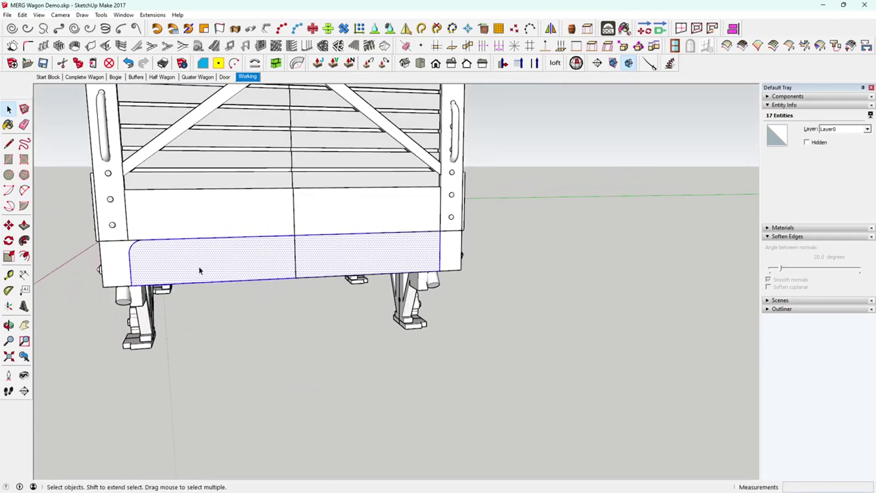
key("ctrl+z")
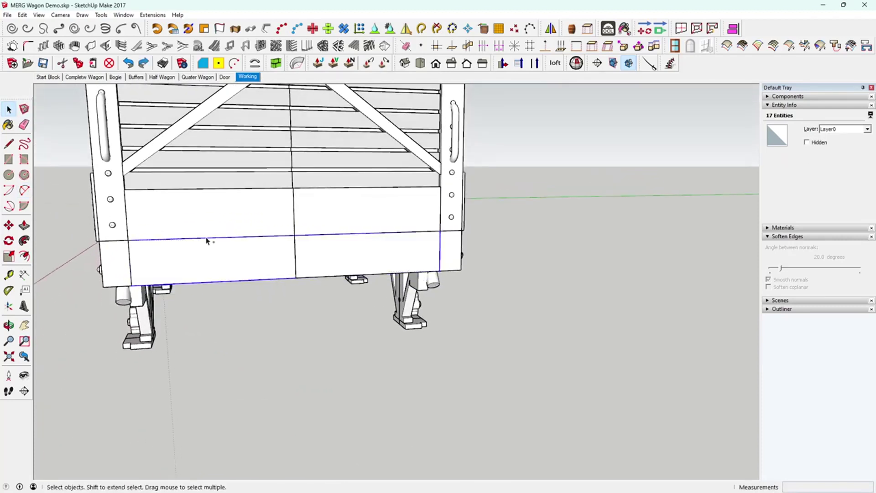
Step: Move the rectangular face on the end beam outward along the red axis, clear of the wagon's end
middle_click_drag(206, 240, 310, 301)
left_click(310, 301)
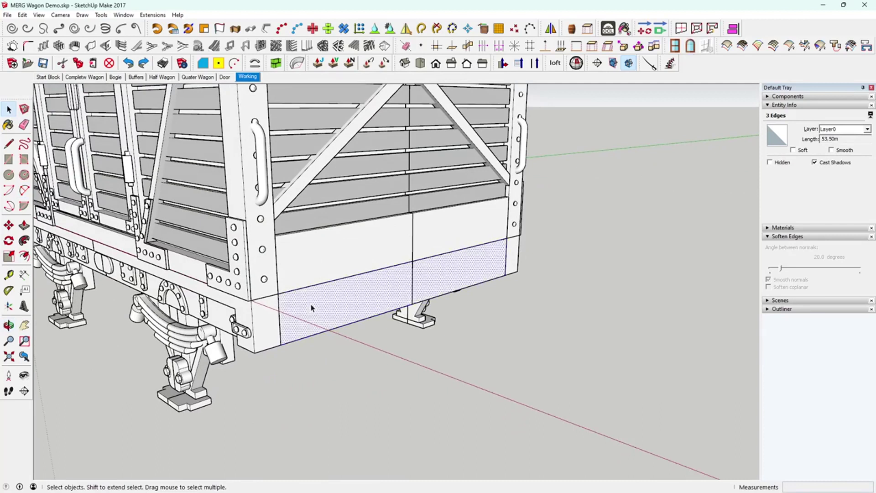
left_click(10, 228)
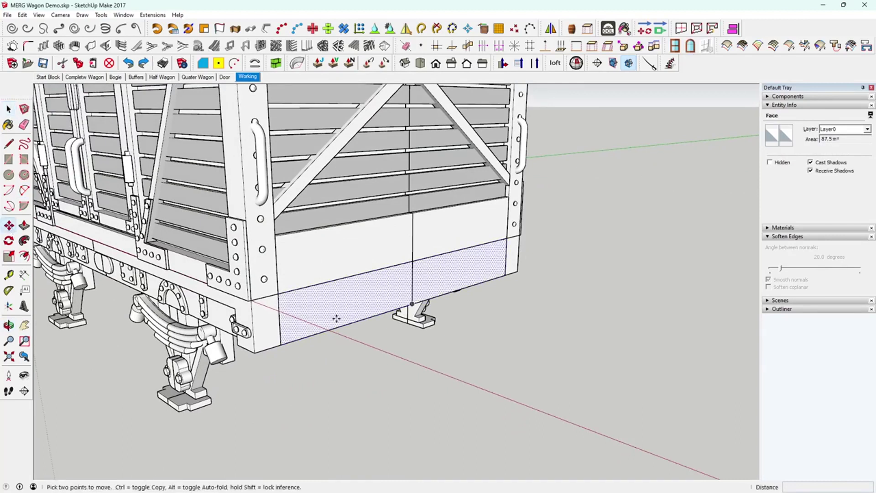
left_click(314, 308)
left_click(352, 329)
middle_click_drag(401, 361, 360, 357)
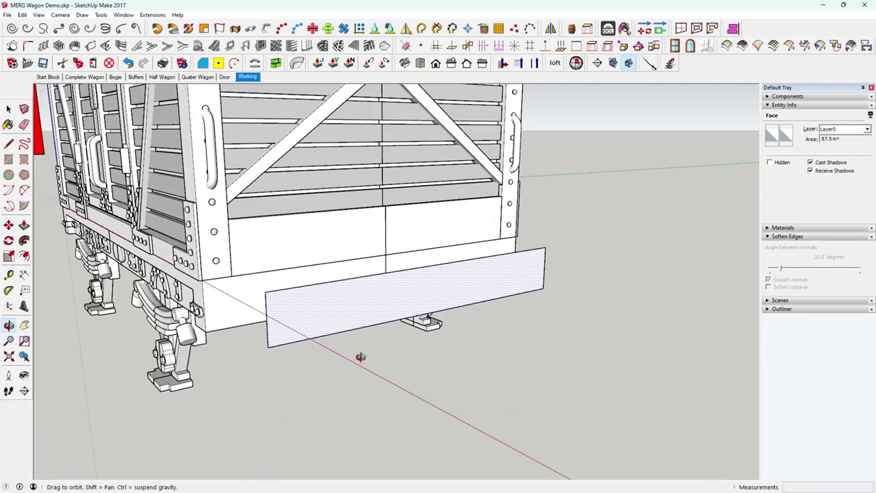
key("space")
left_click(179, 414)
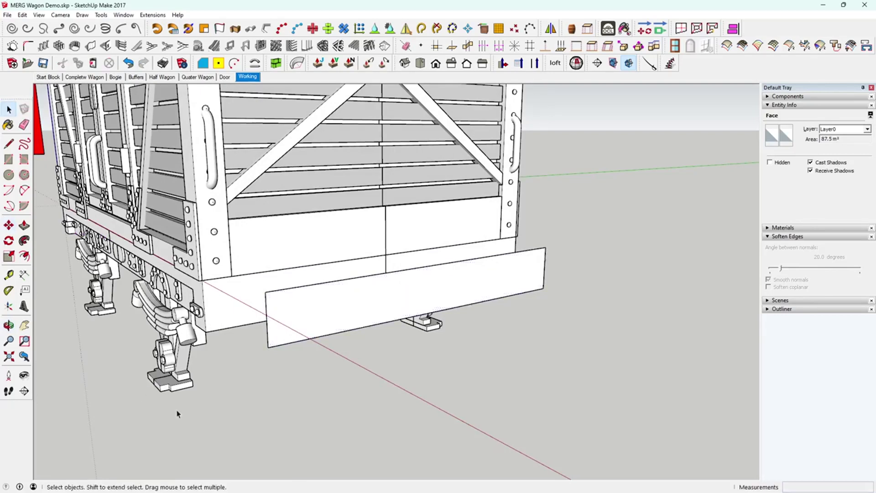
Step: Round all four corners of the detached rectangle with matching tangent two-point arcs, trimming off the corner pieces
left_click(23, 191)
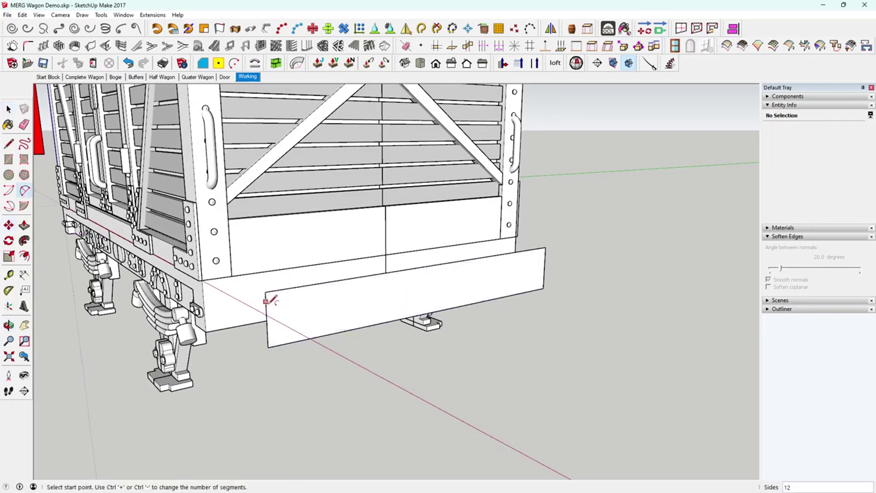
left_click(266, 313)
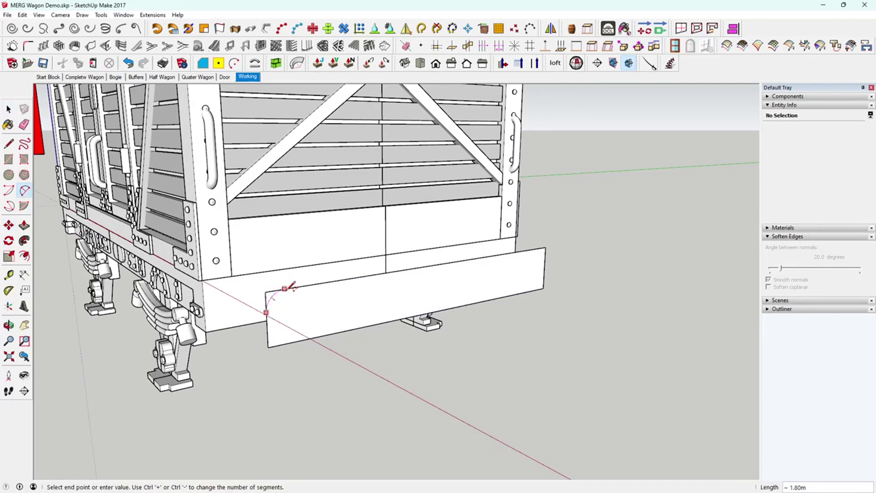
left_click(288, 289)
left_click(281, 338)
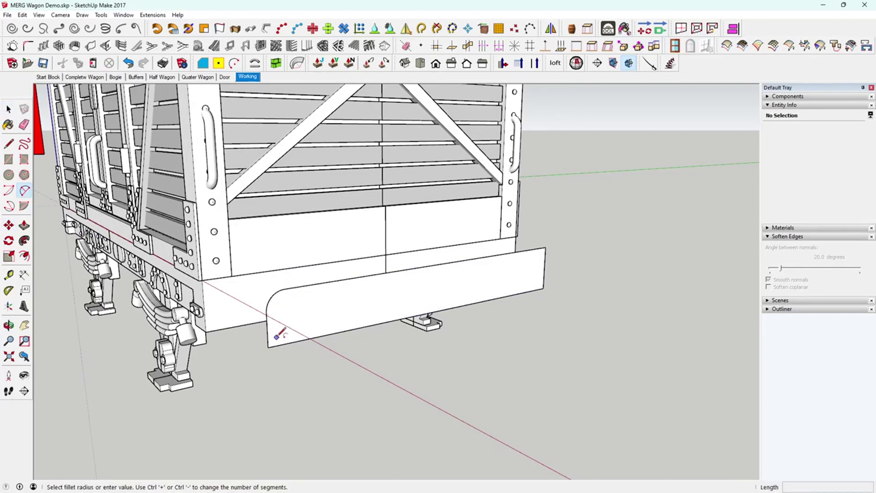
double_click(279, 336)
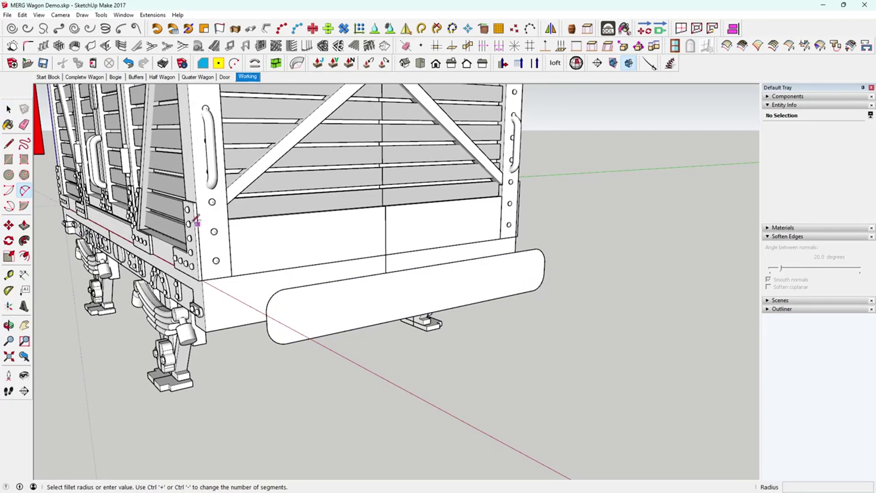
key("Escape")
key("space")
Step: Extrude the rounded beam face 0.5 m outward with Push/Pull
middle_click_drag(367, 346, 432, 348)
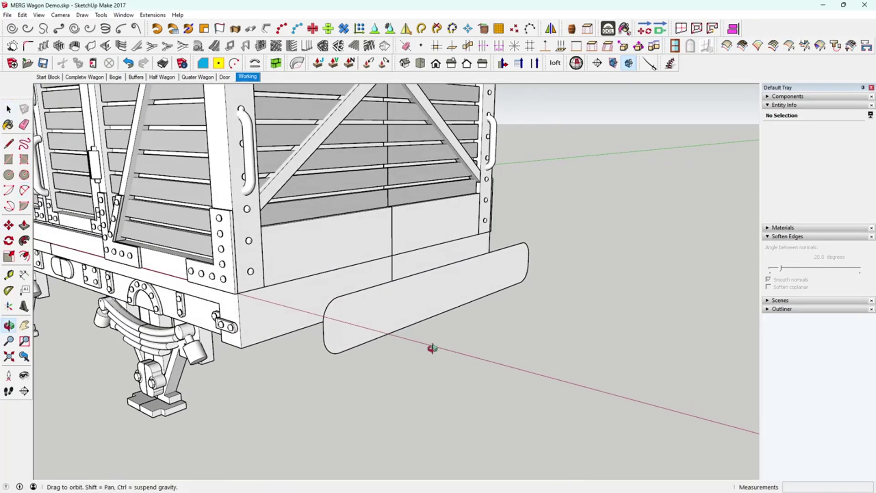
left_click(373, 315)
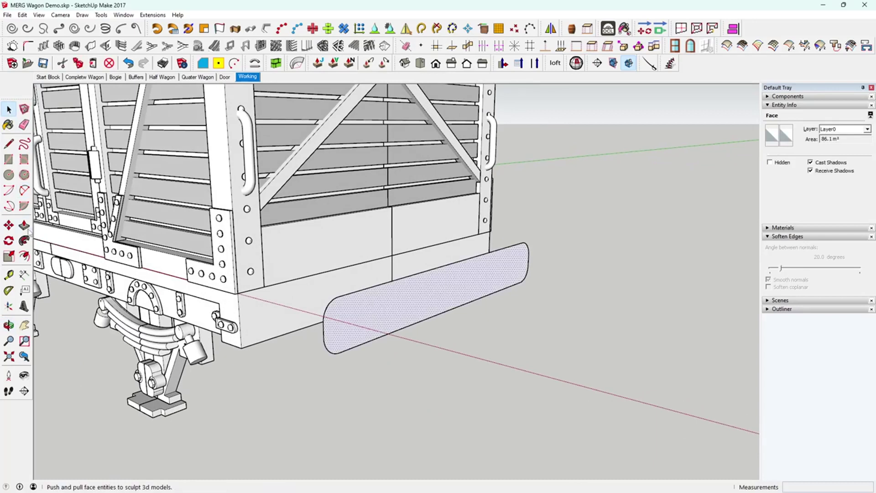
left_click(25, 226)
left_click_drag(344, 312, 366, 325)
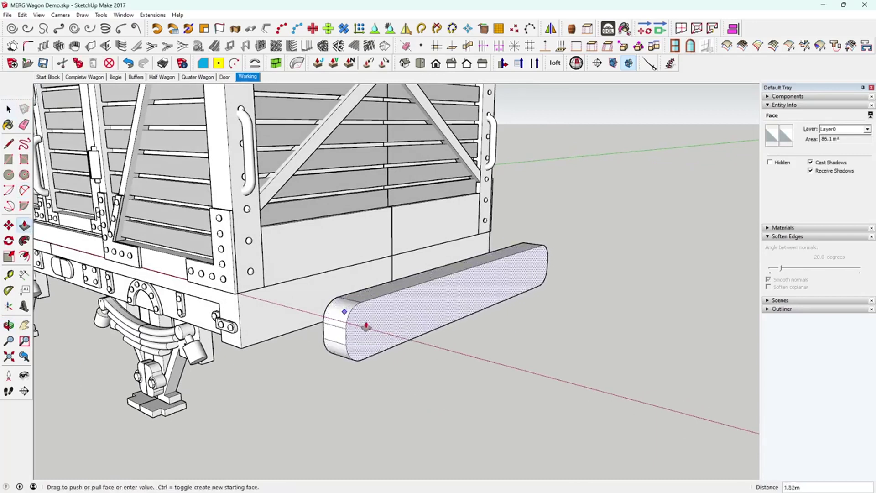
type(".5")
key("Return")
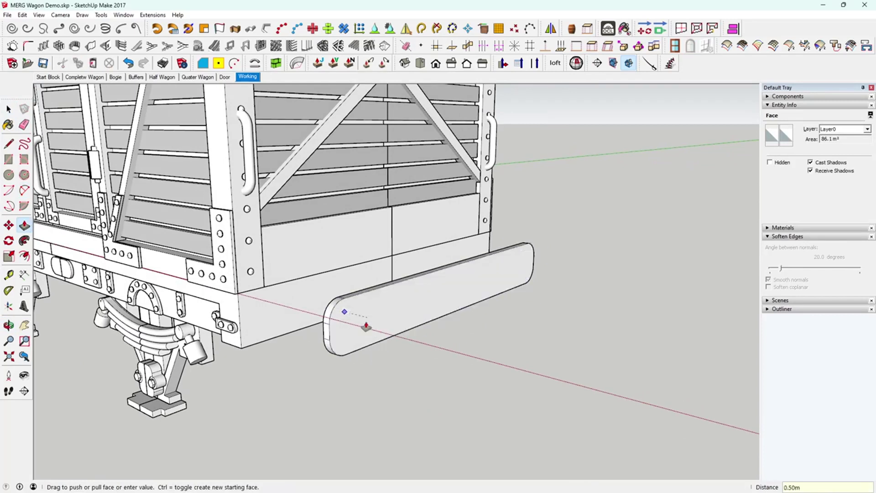
Step: Select the entire extruded buffer beam and make it a group
key("space")
triple_click(402, 316)
right_click(402, 317)
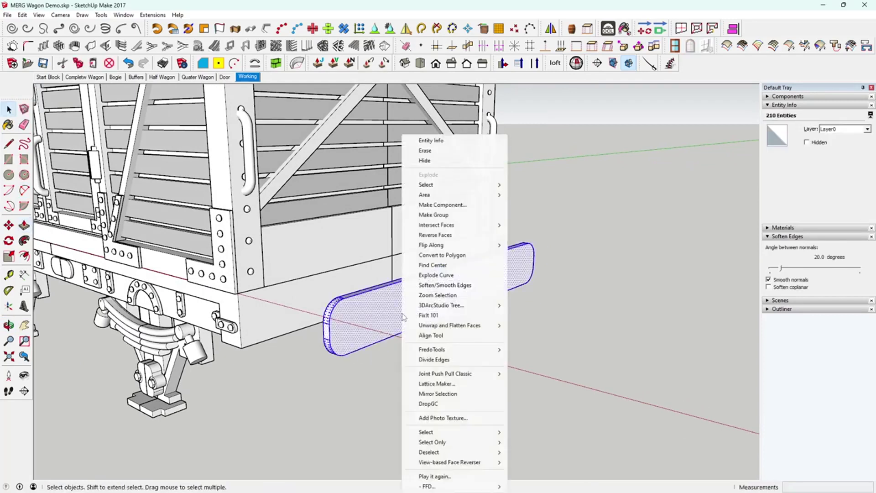
left_click(456, 214)
Step: Move the buffer beam group about 5.21 m back along the red axis, flush against the wagon's end
middle_click_drag(369, 335, 374, 344)
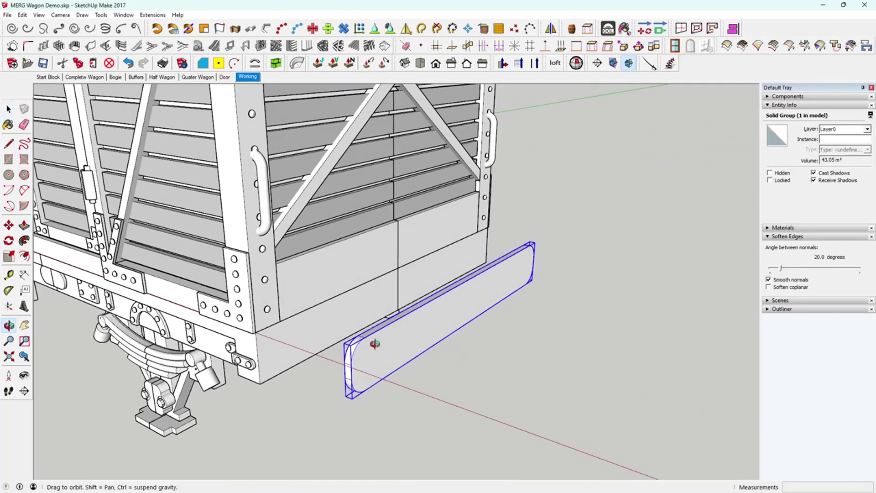
key("m")
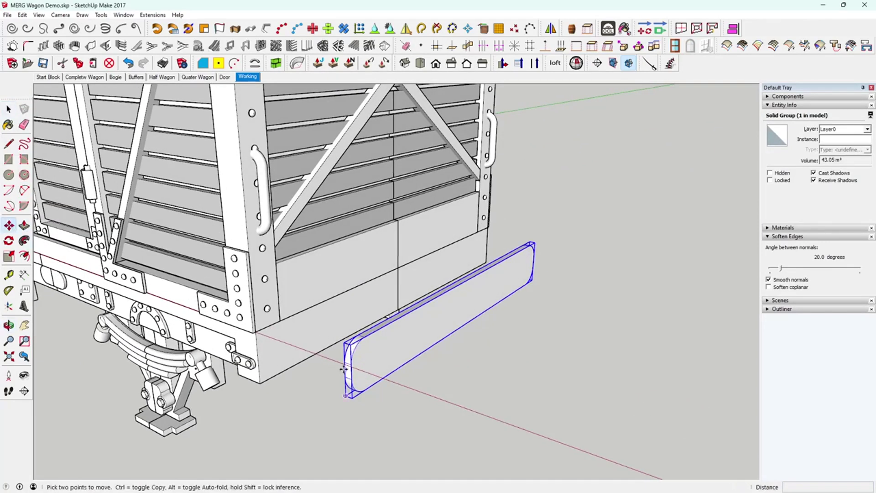
left_click(344, 369)
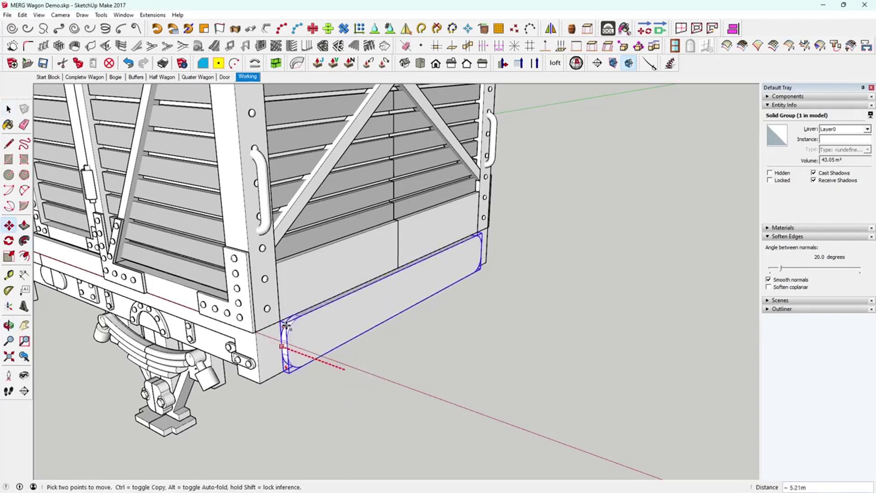
left_click(279, 319)
Step: Scale the buffer beam group lengthwise at one end to reach the outer edge of the wagon's corner post
middle_click_drag(430, 371, 803, 310)
scroll(500, 356, "down", 1)
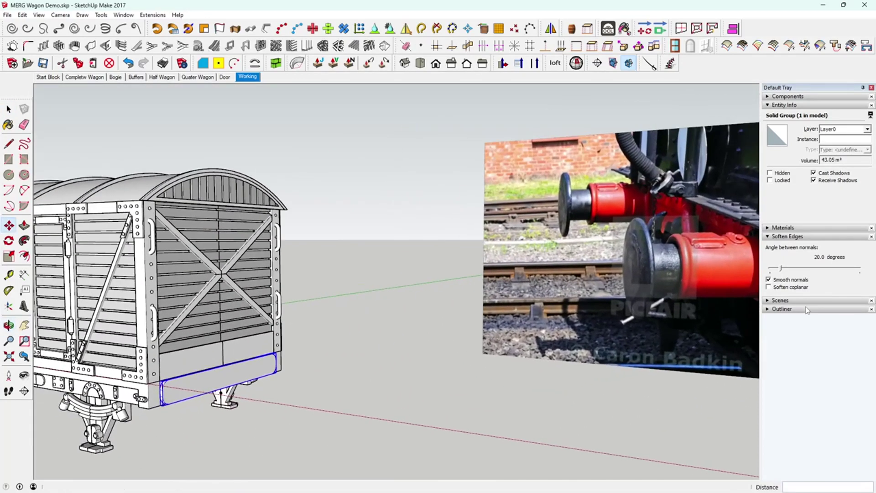
scroll(229, 376, "up", 2)
middle_click_drag(185, 387, 271, 337, "shift")
scroll(253, 340, "up", 1)
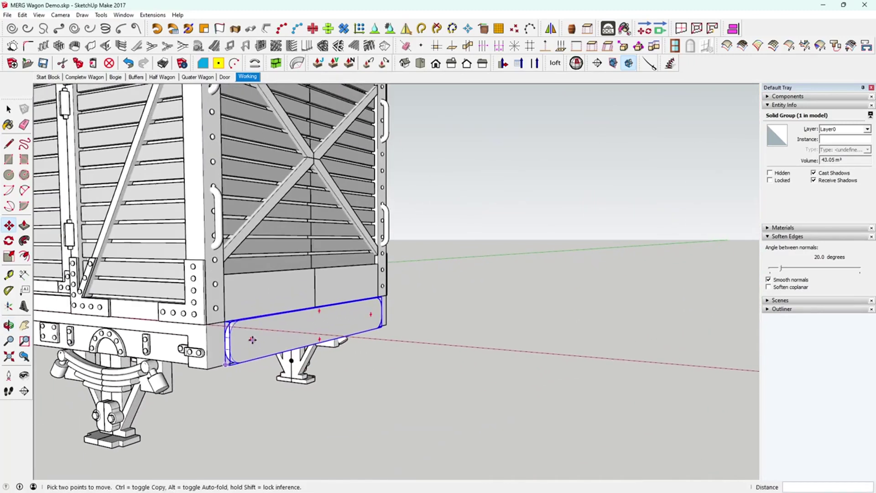
left_click(10, 256)
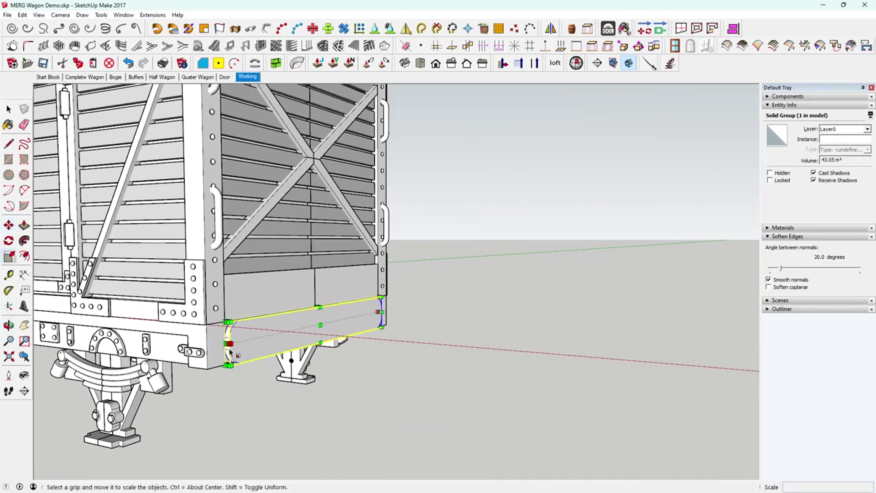
scroll(226, 345, "up", 4)
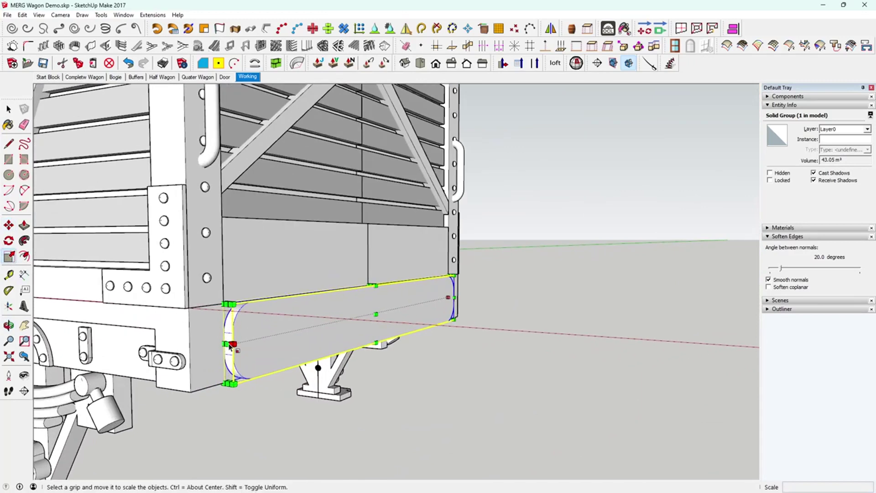
left_click_drag(220, 346, 188, 309)
Step: Scale the buffer beam group's opposite end lengthwise to reach the outer edge of the other corner post
middle_click_drag(353, 354, 98, 401)
middle_click_drag(365, 255, 248, 316)
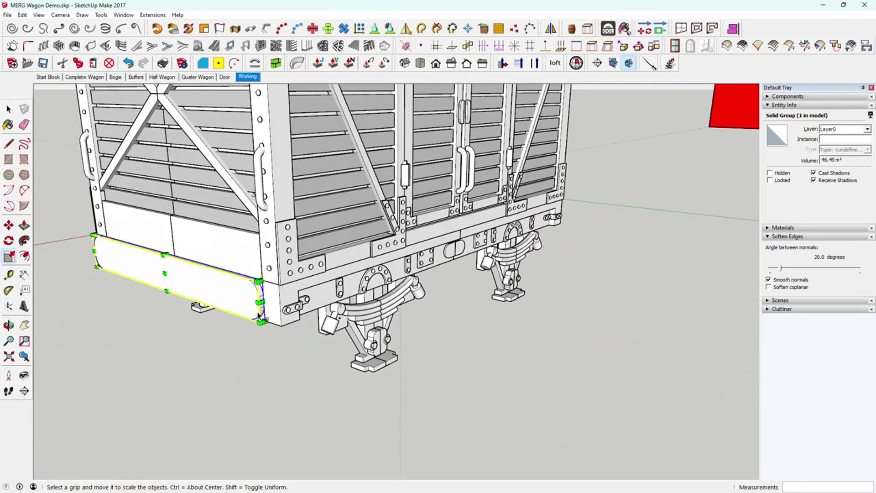
left_click_drag(264, 304, 277, 305)
middle_click_drag(276, 306, 413, 331)
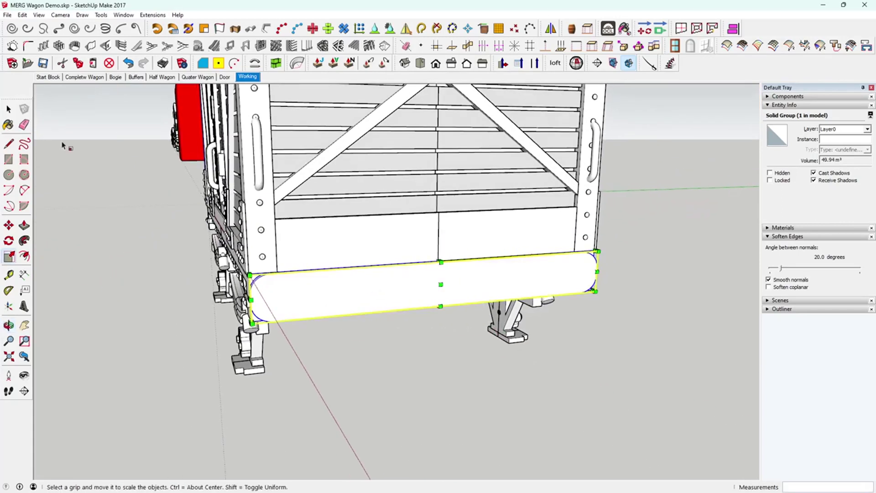
key("space")
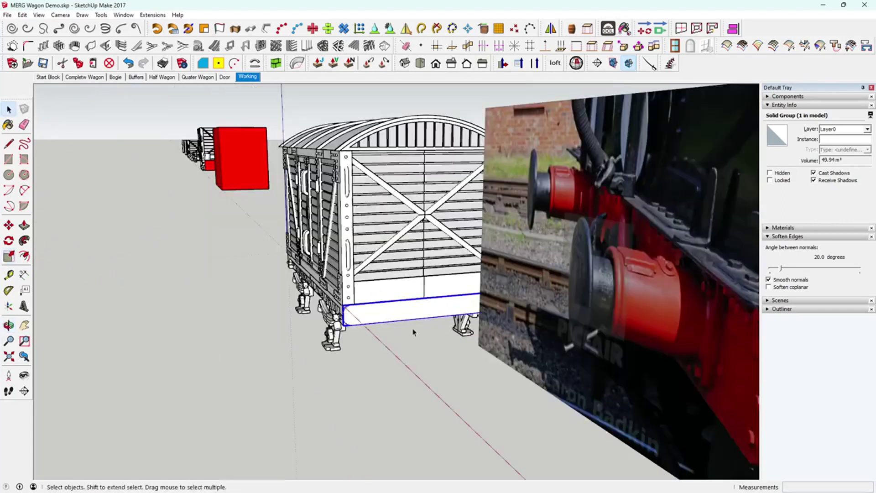
scroll(413, 331, "down", 5)
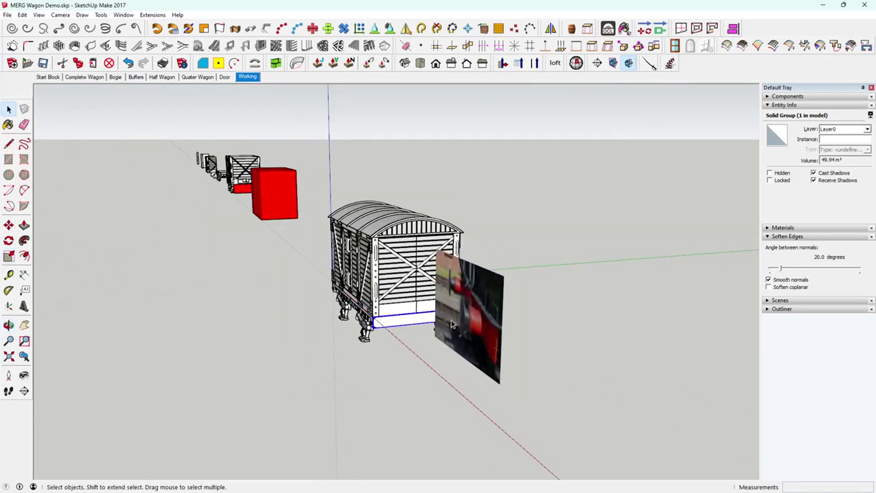
middle_click_drag(452, 324, 594, 315)
scroll(387, 320, "up", 5)
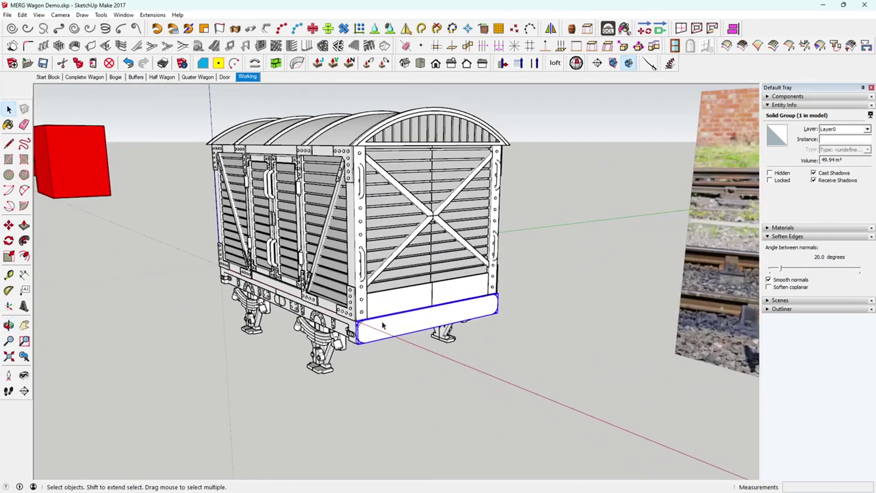
middle_click_drag(387, 320, 285, 299)
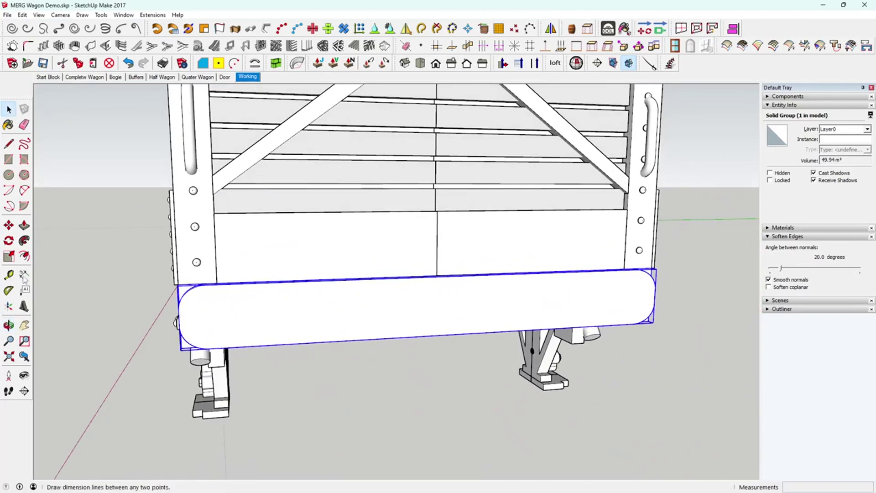
left_click(8, 274)
left_click(179, 325)
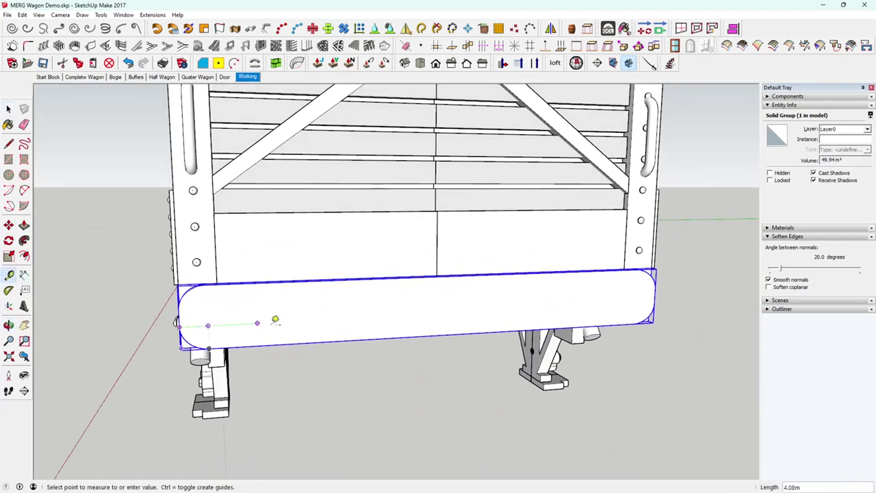
key("Escape")
key("c")
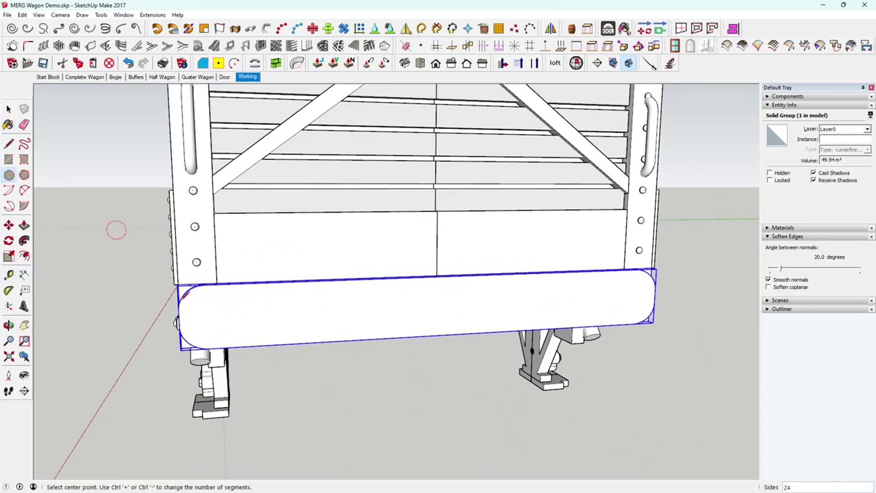
key("space")
Step: Place a construction guide along the buffer beam, 1.75 m below and parallel to its upper edge
middle_click_drag(100, 315, 280, 306)
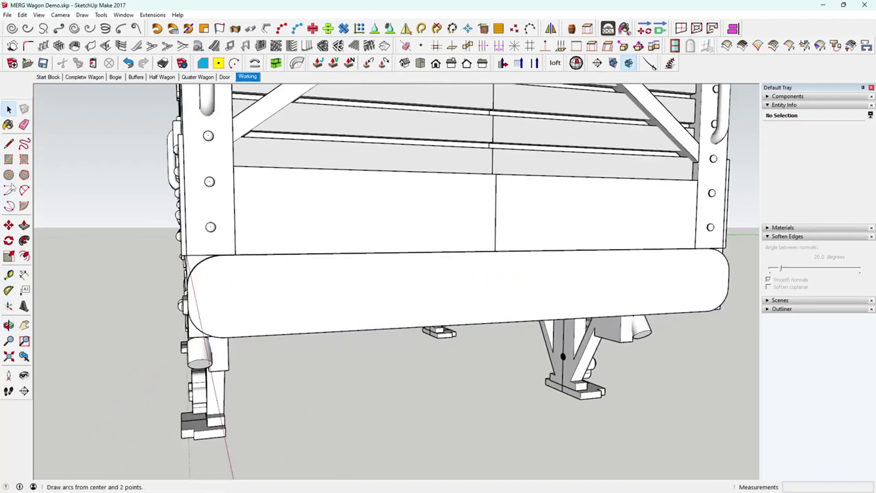
left_click(9, 274)
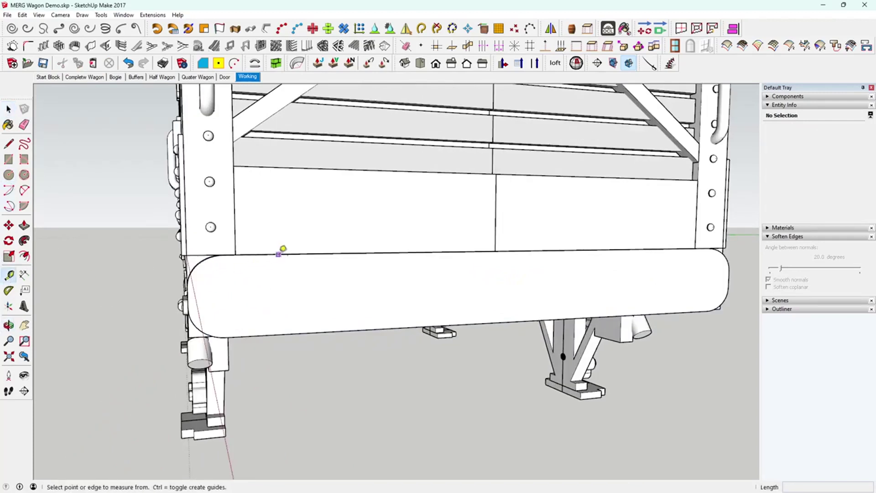
left_click(279, 253)
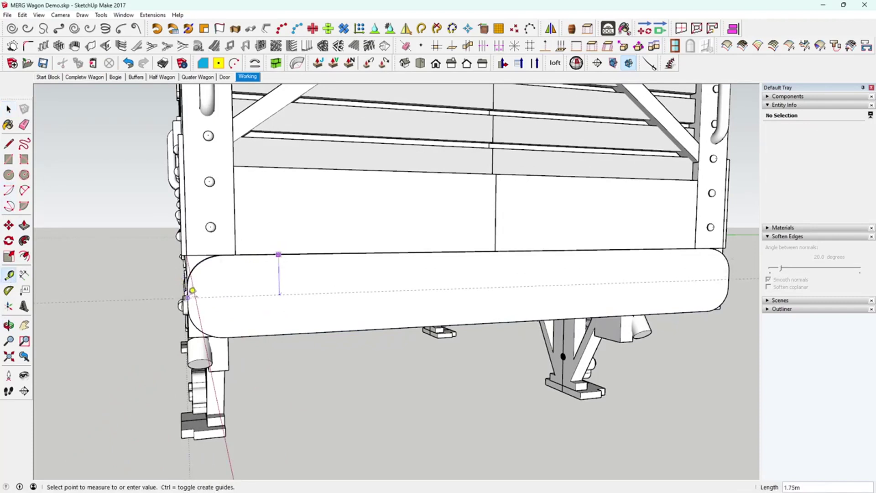
left_click(279, 294)
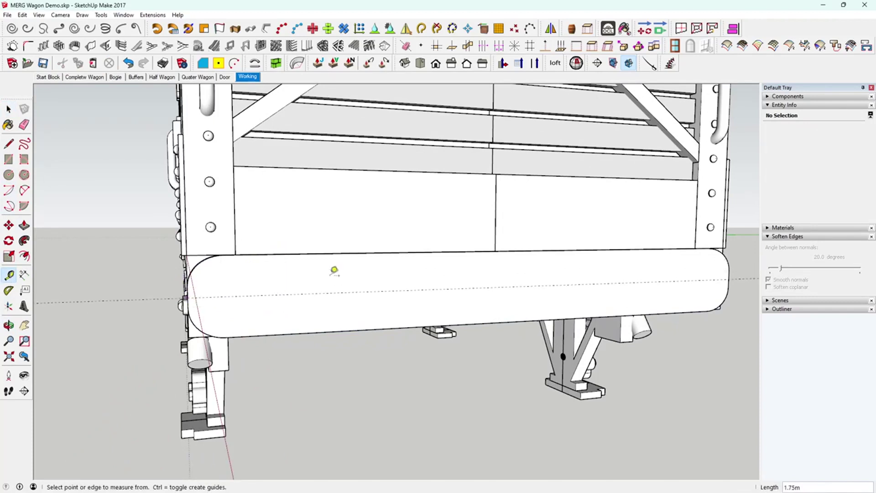
Step: Draw a circle of 1.75 m radius on the beam face, centred on the guide near one end and reaching the upper edge
middle_click_drag(334, 272, 252, 251)
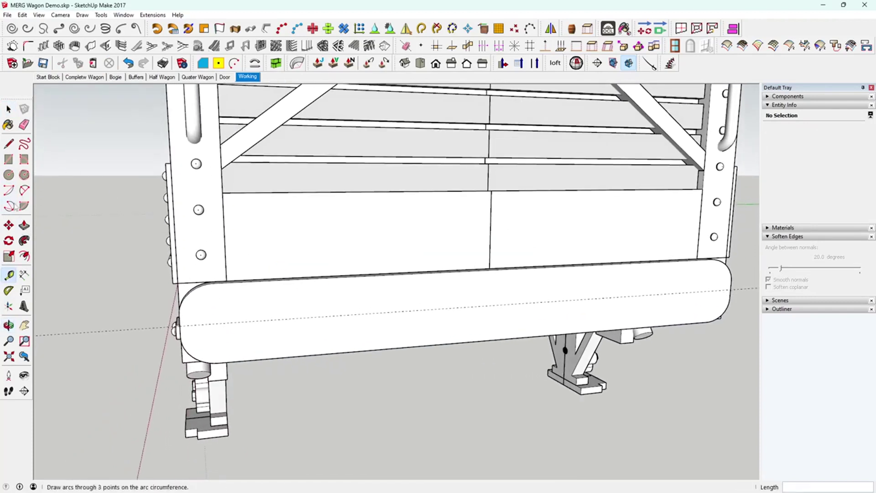
left_click(8, 175)
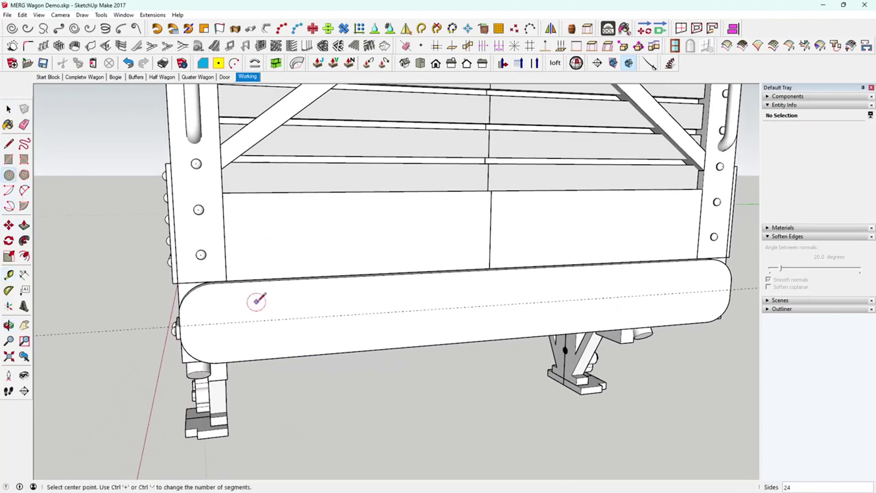
left_click(274, 320)
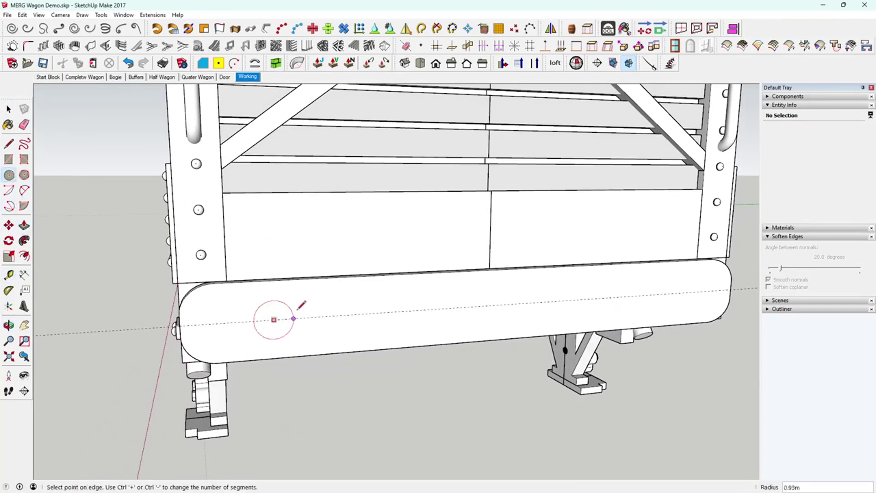
left_click(273, 280)
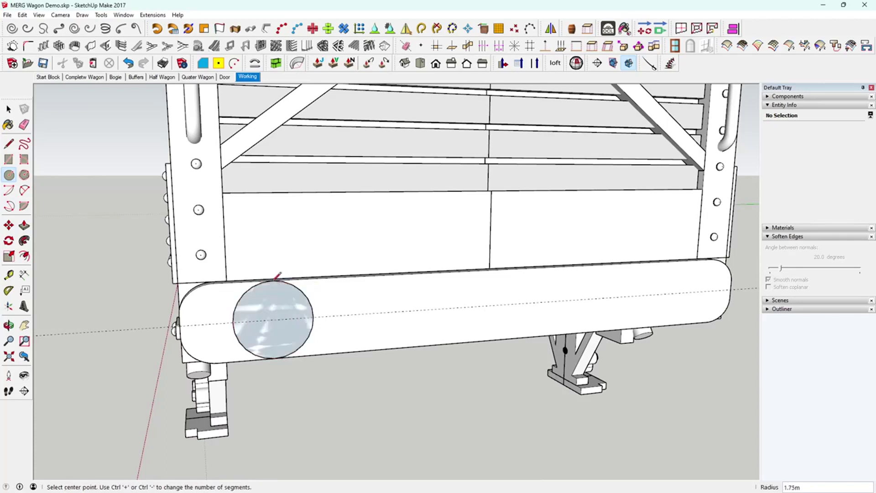
Step: Reverse the face of the circle on the buffer beam and set the circle's segments to 48
middle_click_drag(266, 328, 305, 337)
key("space")
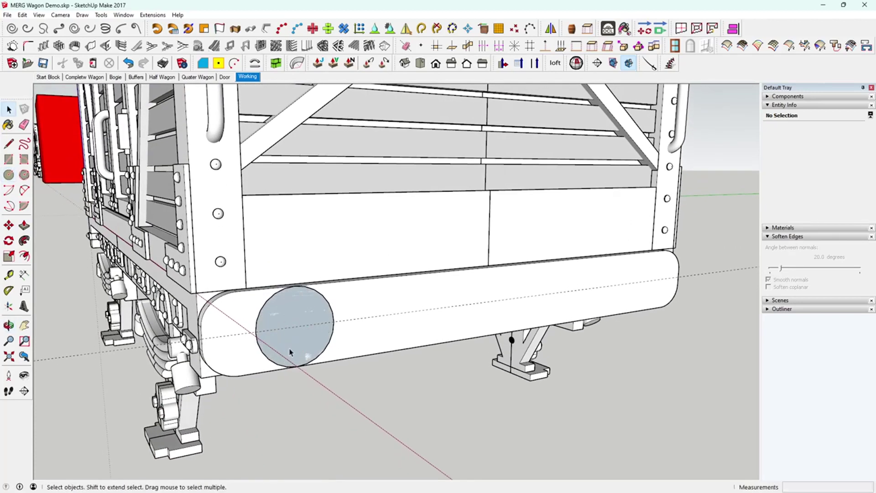
right_click(291, 350)
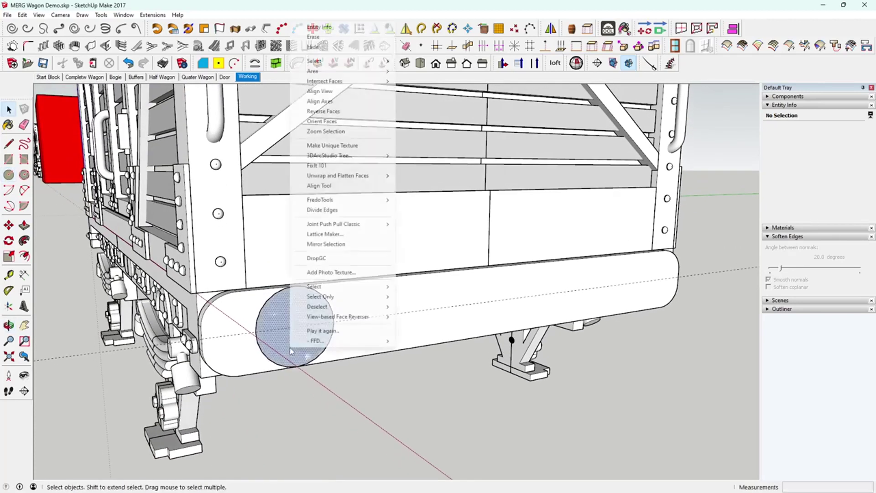
left_click(324, 111)
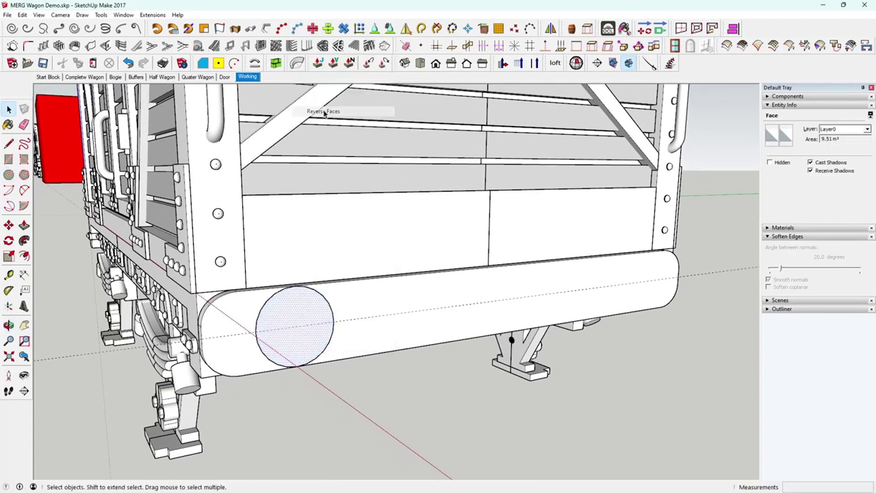
left_click(331, 342)
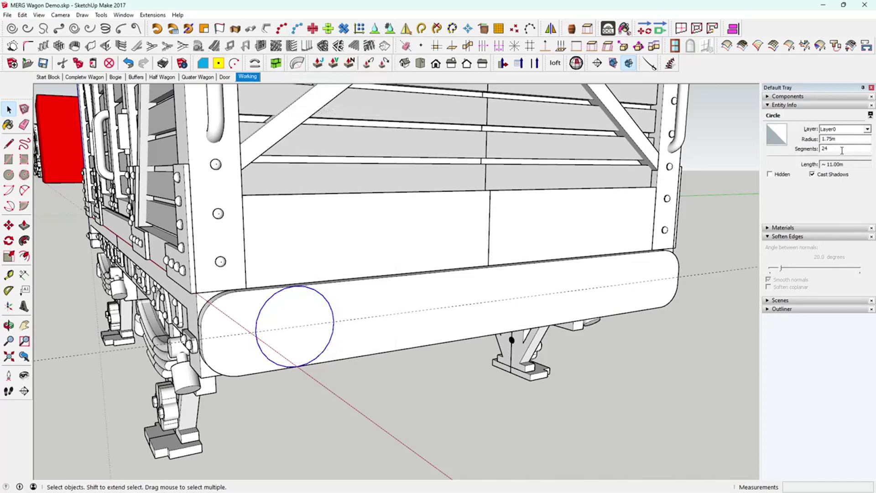
left_click_drag(842, 151, 791, 147)
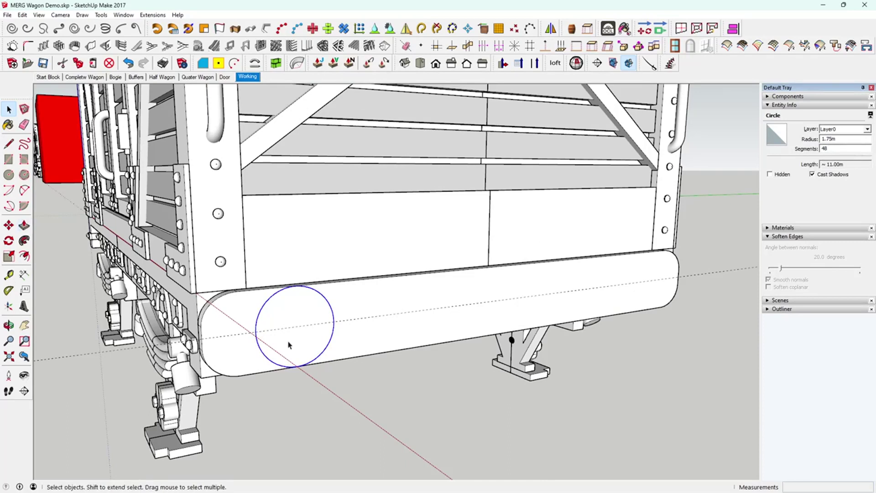
Step: Extrude the circle 3 m outward from the beam face with Push/Pull
left_click(291, 326)
left_click(288, 315)
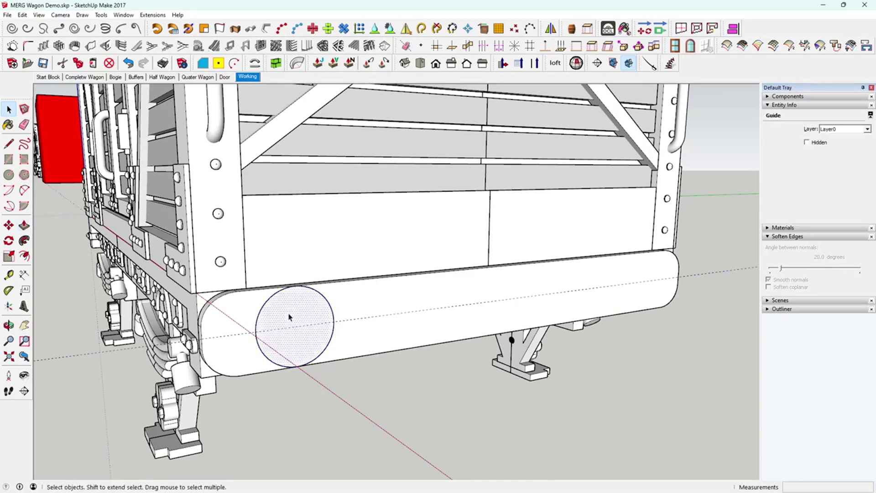
left_click(24, 225)
left_click_drag(293, 325, 340, 357)
middle_click_drag(341, 358, 576, 356)
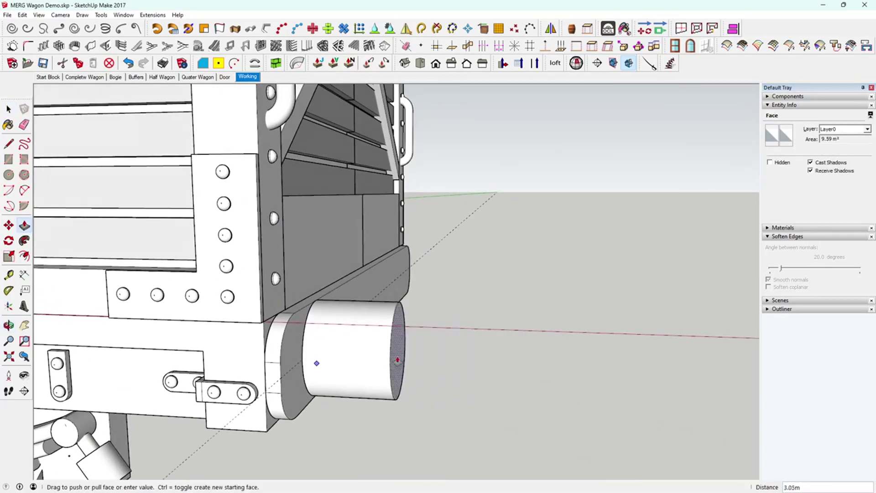
left_click_drag(379, 362, 386, 363)
type("3")
key("Return")
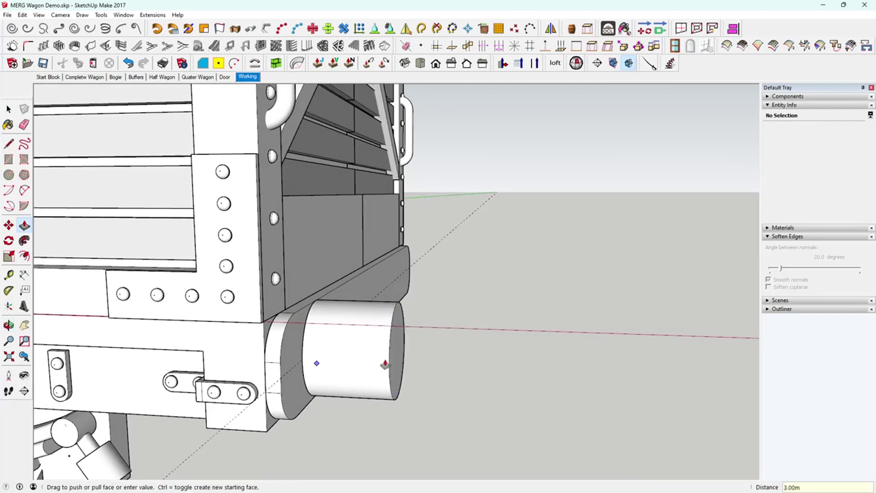
Step: Select the entire extruded buffer cylinder and make it a group
left_click(8, 109)
mouse_move(280, 320)
middle_mouse_down()
mouse_move(217, 325)
mouse_move(287, 327)
middle_mouse_up()
middle_click_drag(411, 406, 335, 347, "shift")
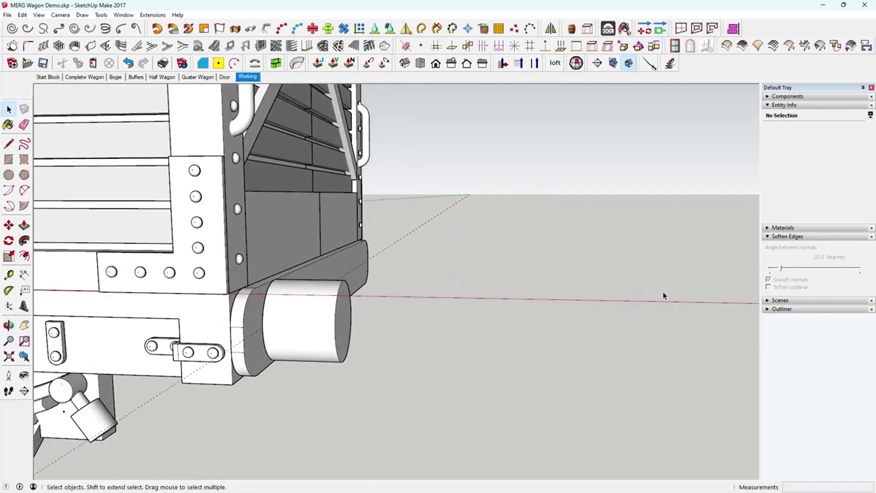
middle_click_drag(663, 296, 469, 294)
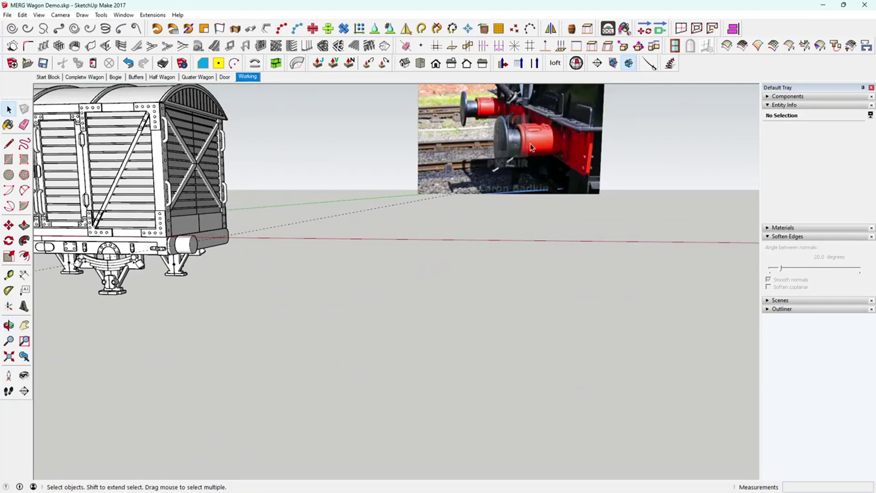
middle_click_drag(492, 172, 337, 325)
scroll(343, 321, "up", 6)
left_click(399, 251)
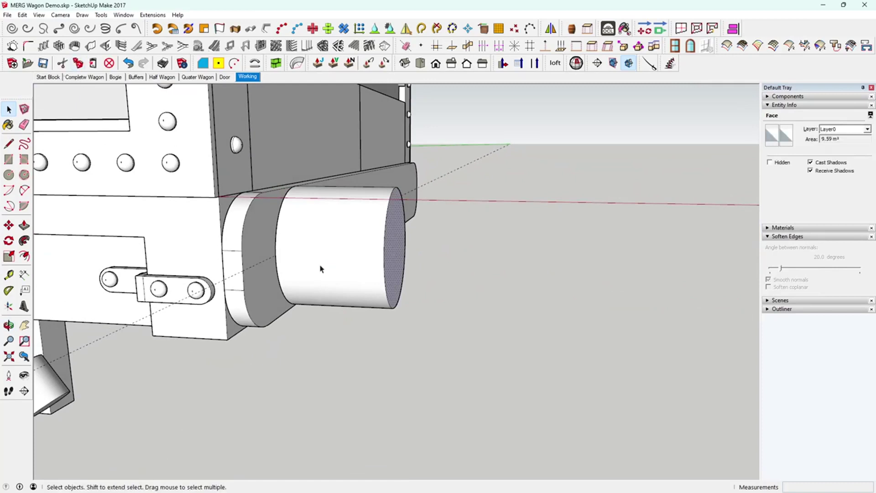
left_click(341, 271)
right_click(341, 272)
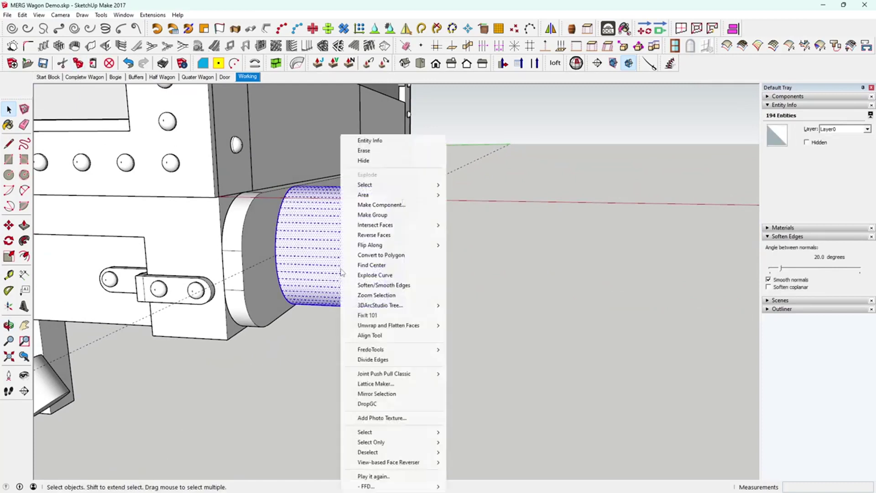
left_click(380, 216)
Step: Copy the cylinder's outer end face with its edge and paste it in place outside the group
middle_click_drag(389, 248, 325, 318)
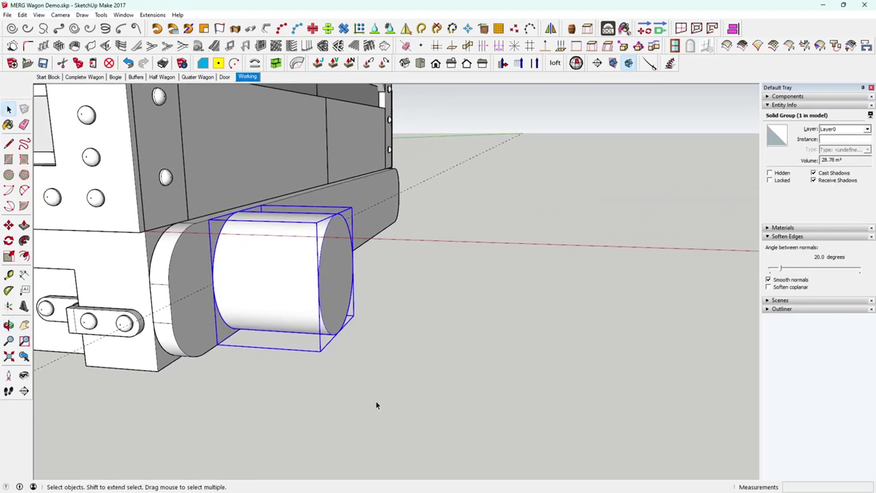
left_click(376, 403)
middle_click_drag(375, 403, 396, 388)
left_click(396, 389)
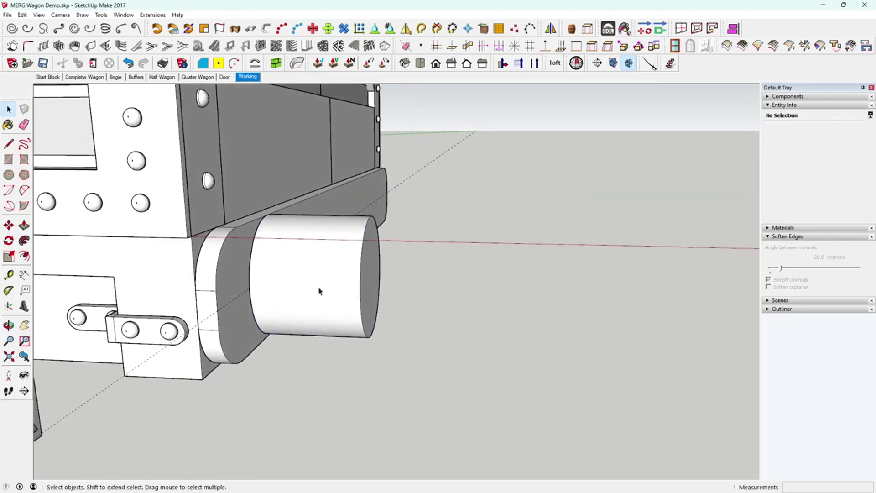
left_click(23, 15)
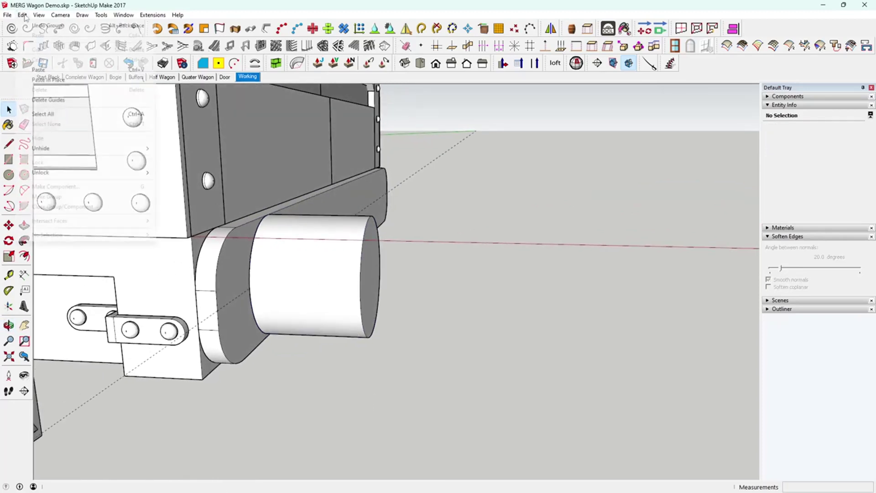
left_click(70, 79)
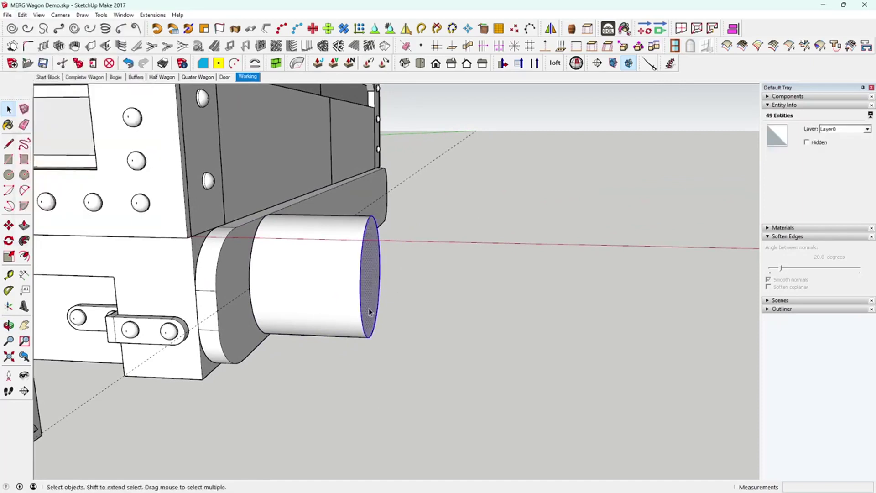
scroll(371, 297, "up", 3)
middle_click_drag(370, 297, 376, 278)
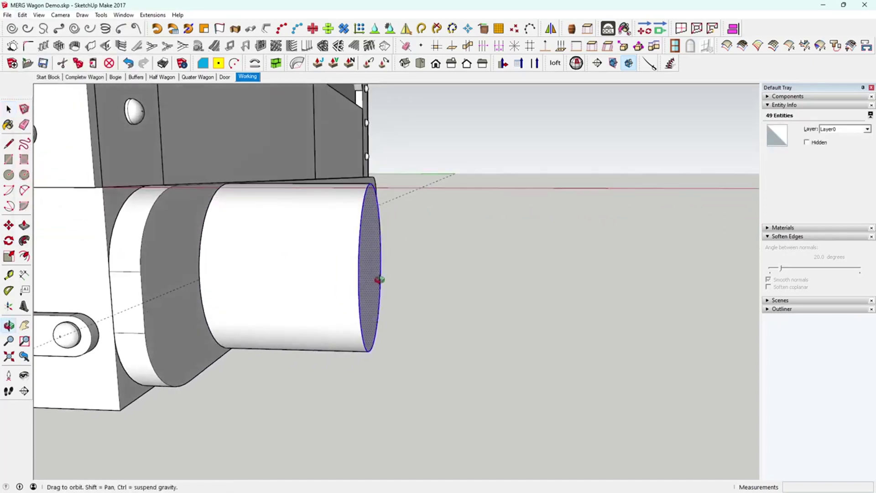
key("space")
left_click(9, 175)
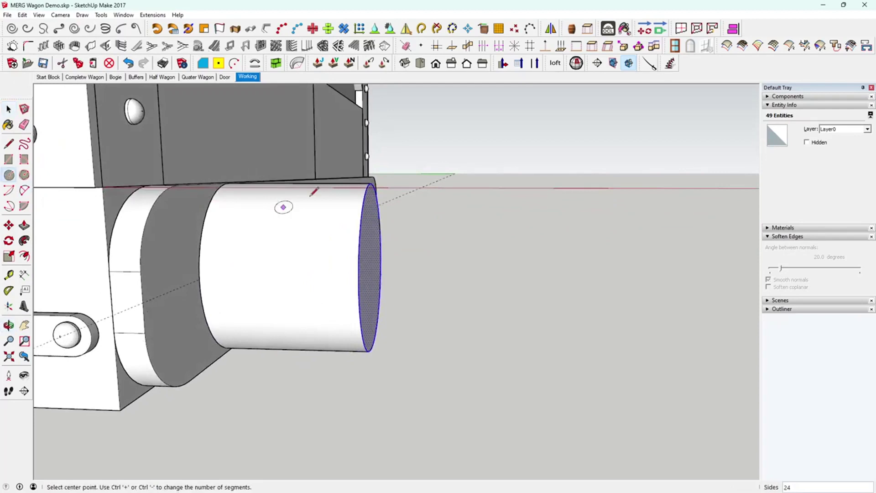
middle_click_drag(283, 203, 358, 258)
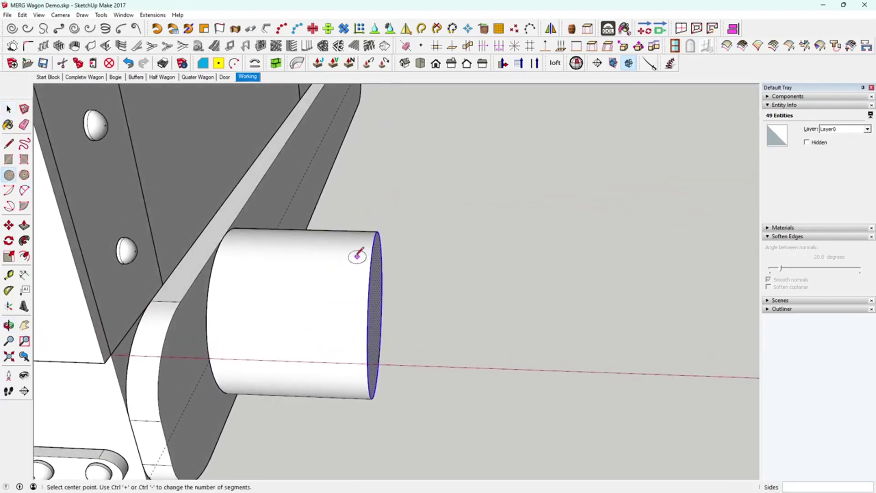
middle_click_drag(294, 265, 150, 192)
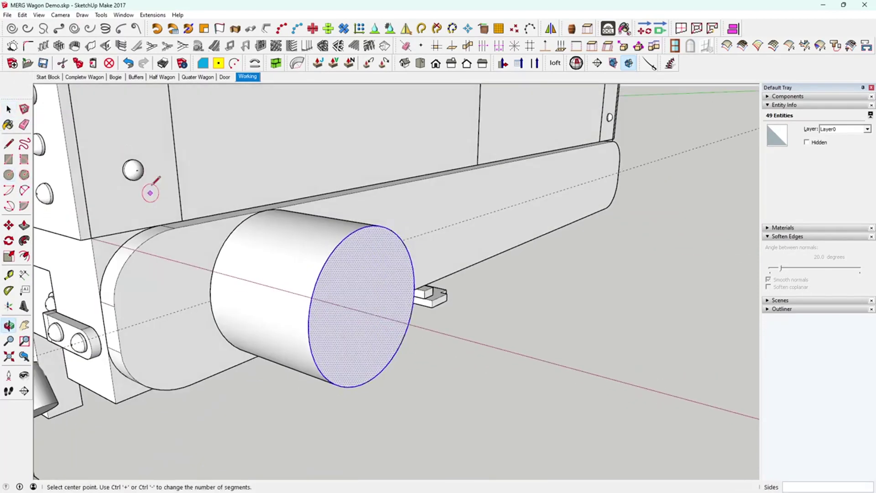
key("space")
middle_click_drag(294, 307, 377, 264)
left_click(443, 388)
middle_click_drag(444, 387, 392, 369)
left_click(343, 347)
middle_click_drag(342, 346, 318, 303, "shift")
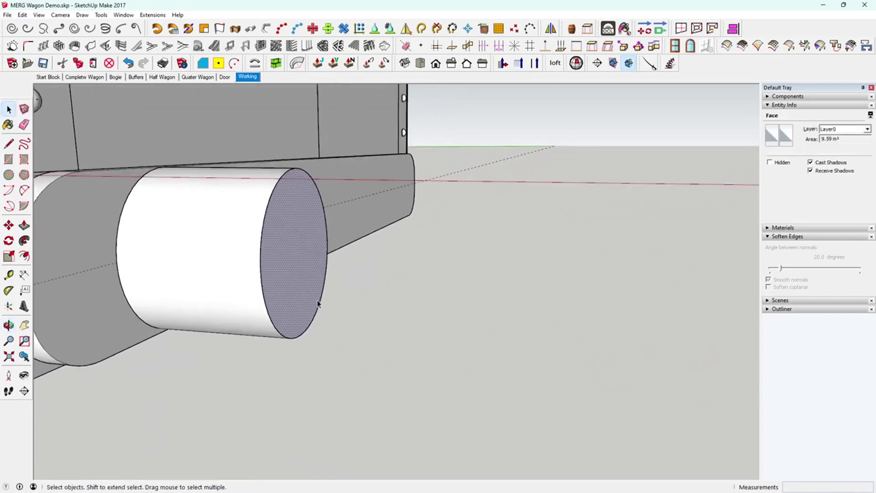
key("ctrl+a")
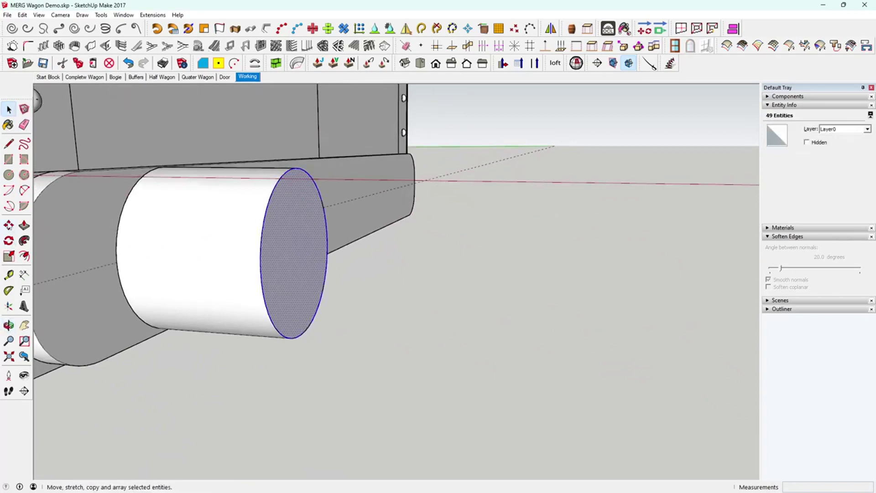
left_click(9, 225)
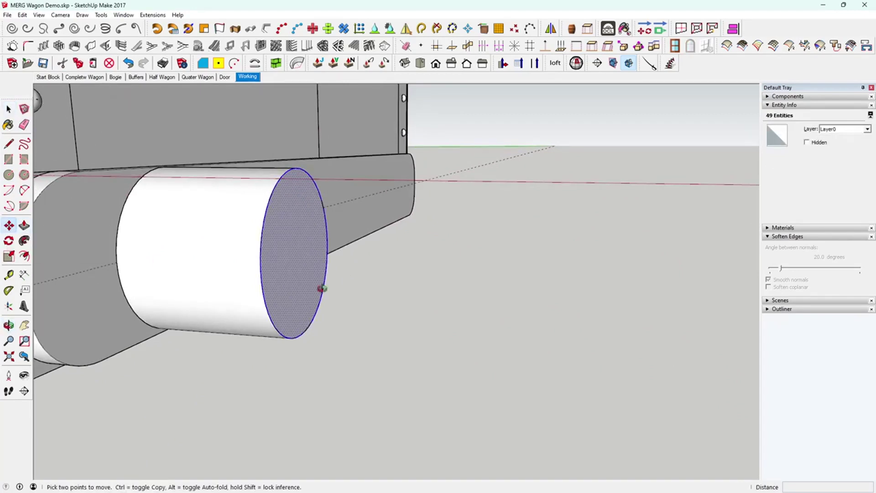
middle_click_drag(322, 288, 268, 295)
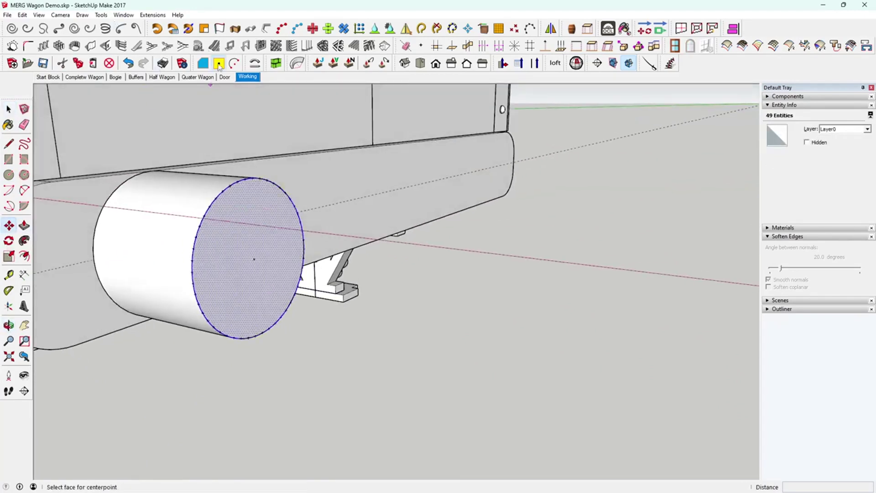
key("space")
left_click(296, 352)
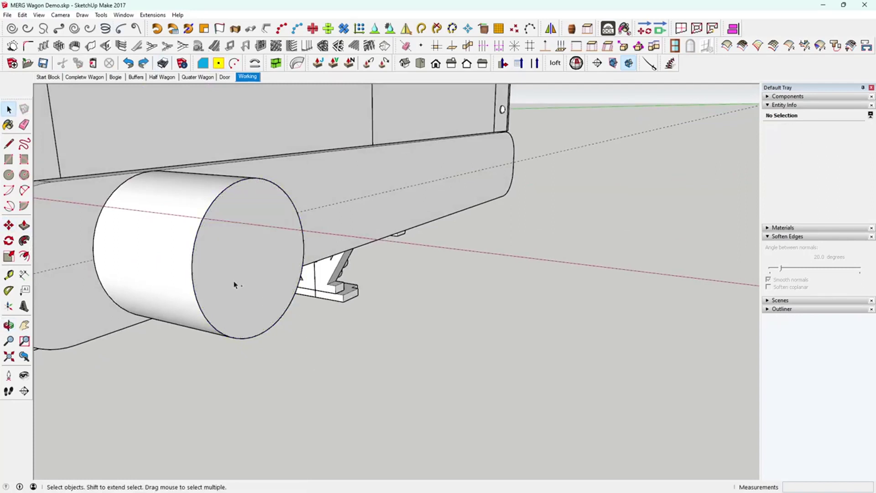
Step: Mark the centre point of the pasted end face and draw a vertical line from it up to the rim
left_click(249, 277)
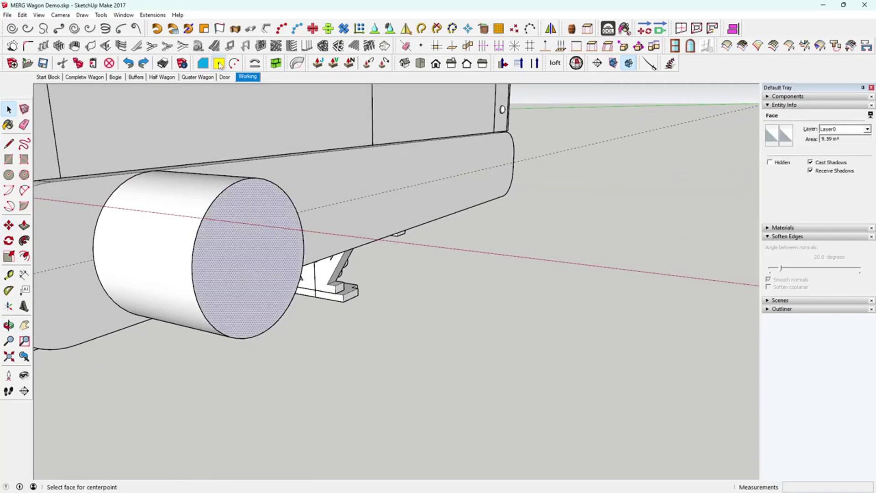
key("l")
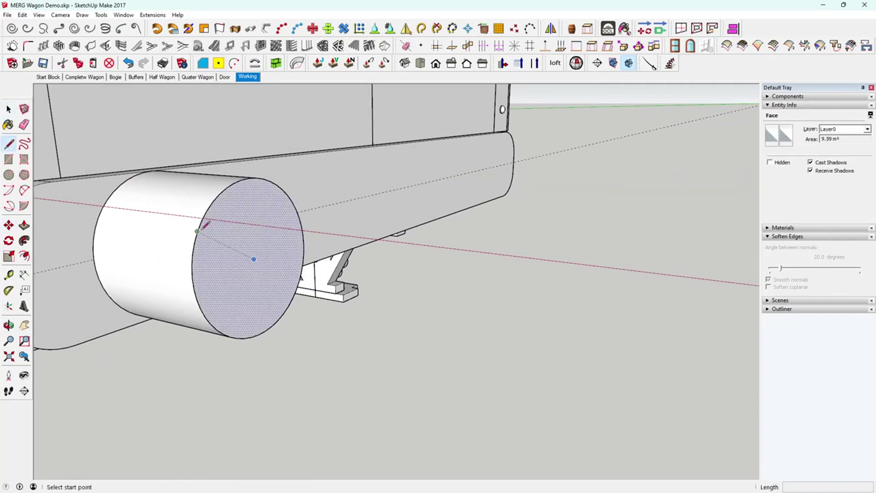
left_click(255, 260)
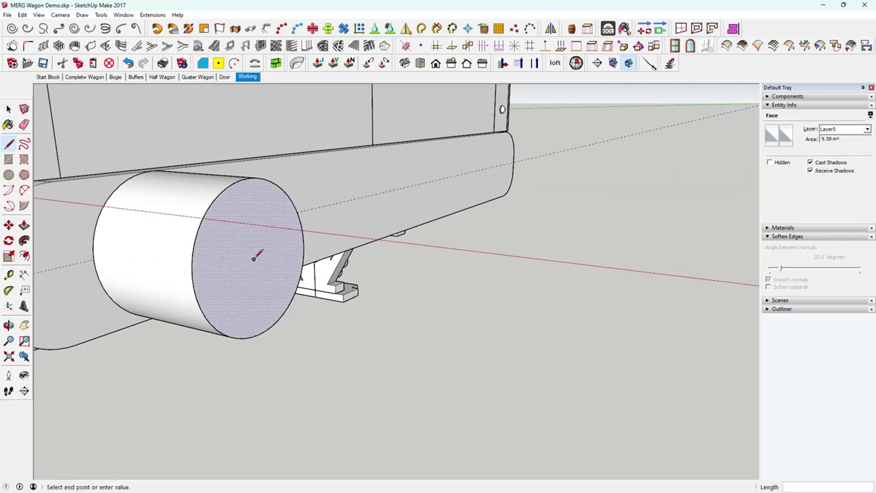
left_click(249, 178)
mouse_move(219, 216)
middle_mouse_down()
mouse_move(235, 279)
mouse_move(292, 356)
mouse_move(356, 342)
middle_mouse_up()
key("space")
left_click(355, 342)
Step: Draw a circle of about 0.27 m radius perpendicular to the end face, centred on the line's upper endpoint at the rim
scroll(269, 297, "up", 4)
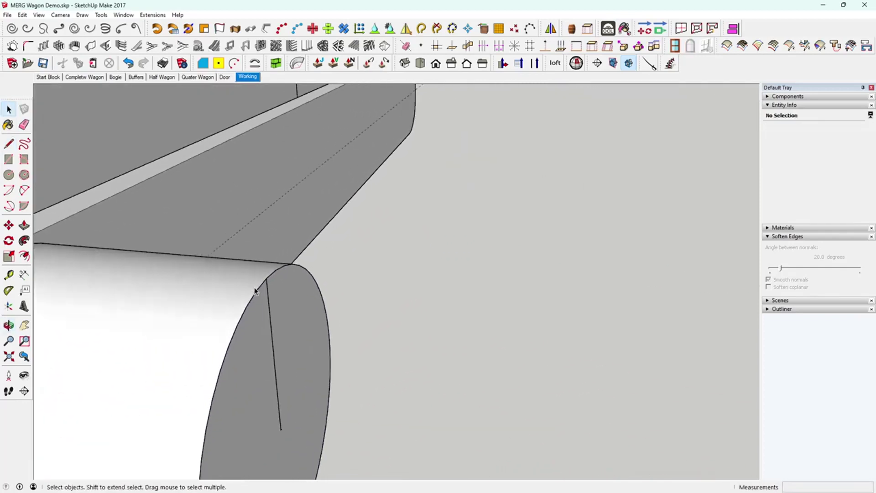
middle_click_drag(254, 291, 301, 292)
left_click(9, 175)
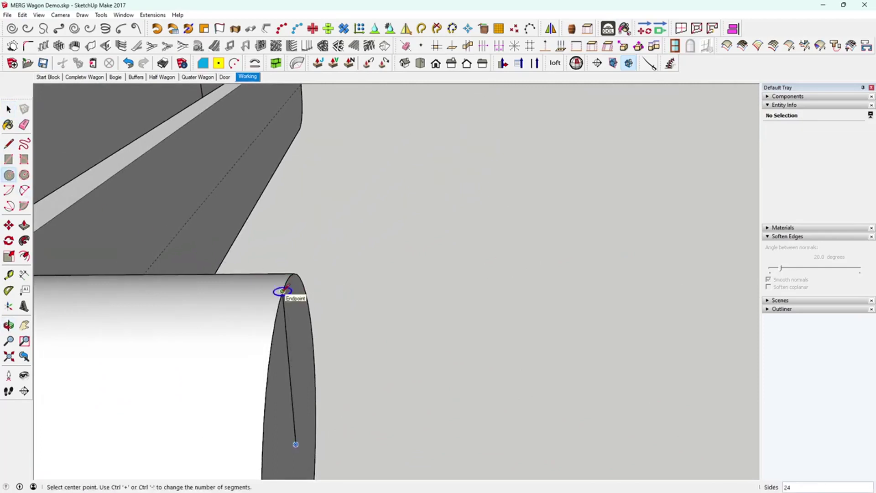
left_click(282, 290)
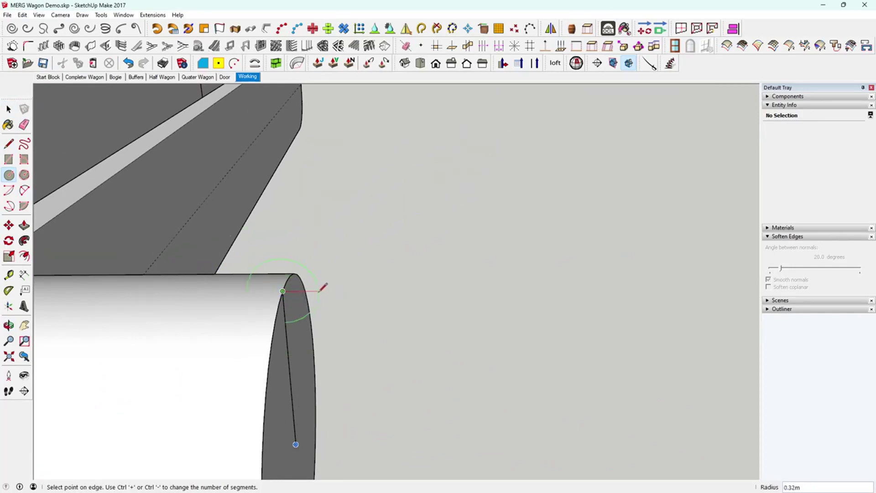
scroll(324, 288, "down", 5)
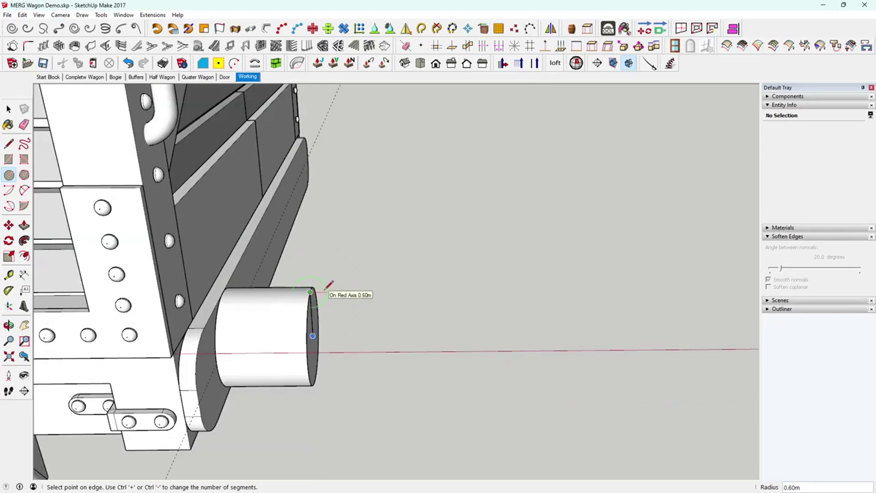
left_click(310, 291)
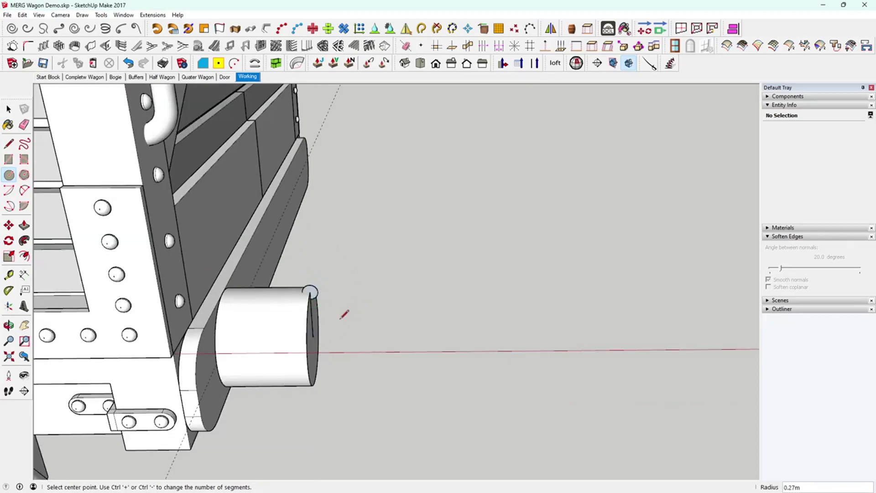
Step: Delete the part of the vertical line between the end face's centre and the small circle
middle_click_drag(340, 318, 319, 295)
scroll(318, 297, "up", 2)
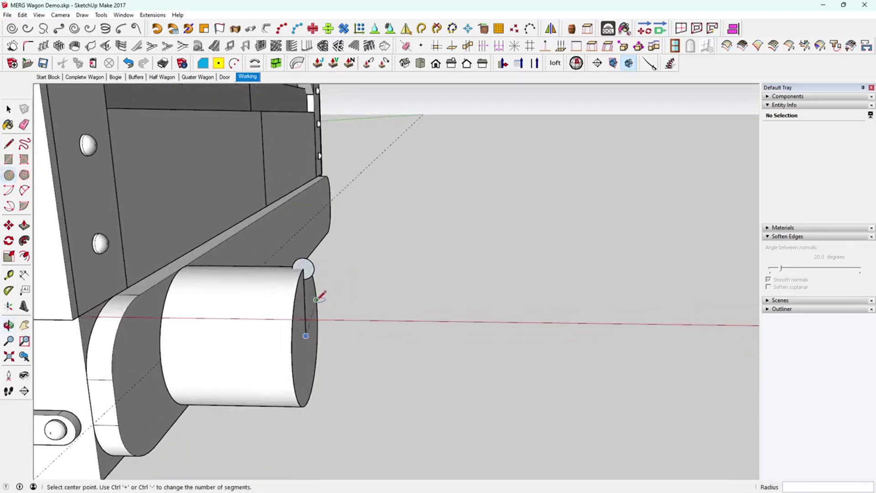
scroll(319, 297, "up", 1)
key("space")
left_click(304, 314)
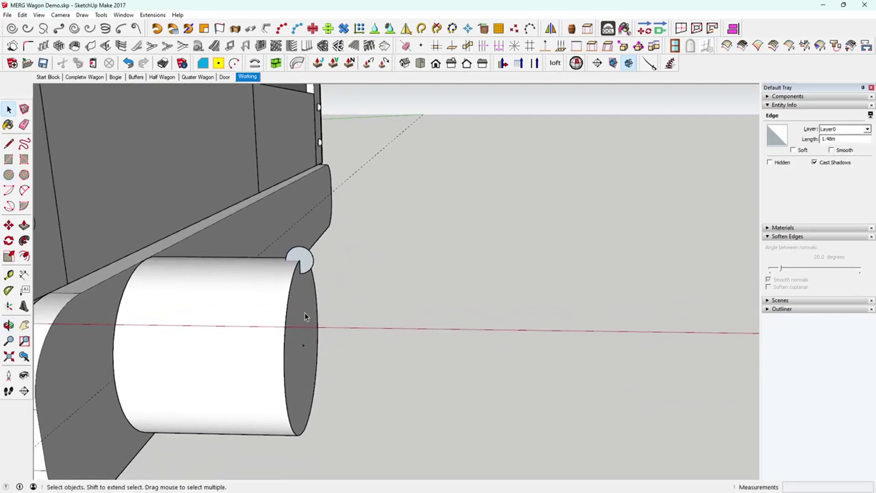
Step: Sweep the small circle around the rim of the copied end face with Follow Me to form a rounded ring
key("Escape")
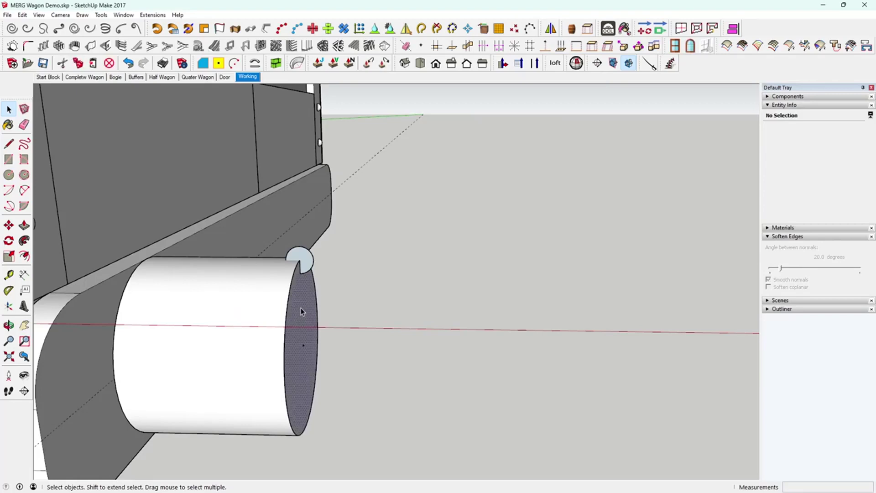
left_click(300, 310)
left_click(25, 240)
left_click(301, 261)
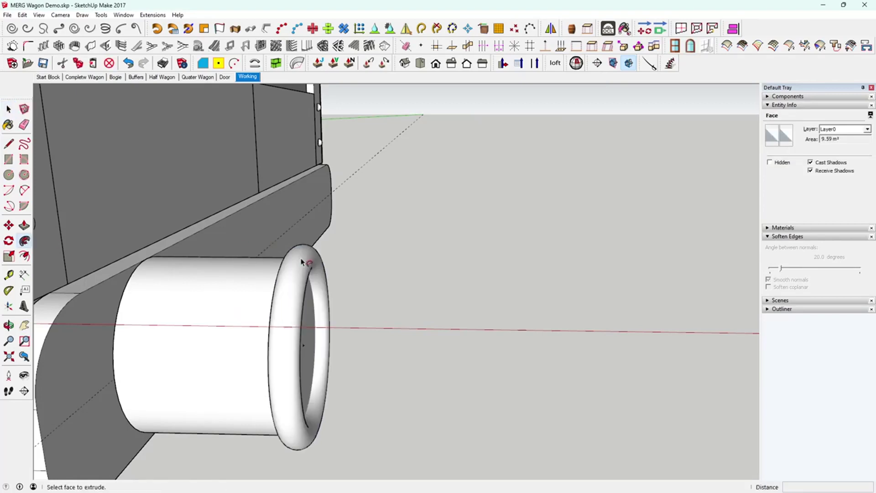
middle_click_drag(409, 299, 321, 298)
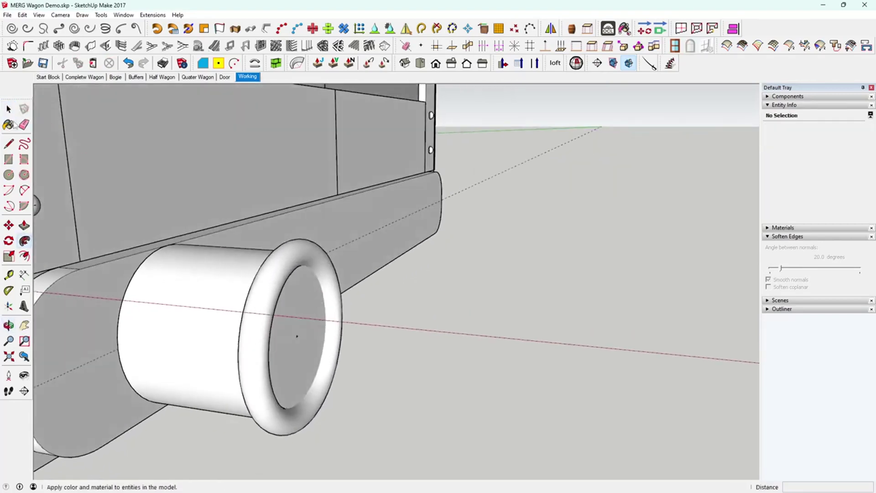
left_click(8, 108)
scroll(430, 403, "down", 6)
middle_click_drag(438, 393, 565, 246)
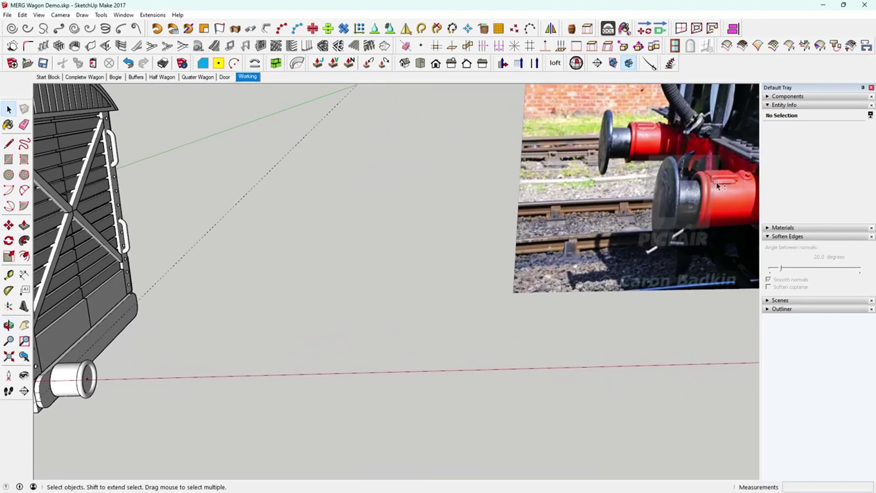
middle_click_drag(713, 193, 292, 336)
scroll(286, 331, "up", 4)
scroll(292, 337, "up", 2)
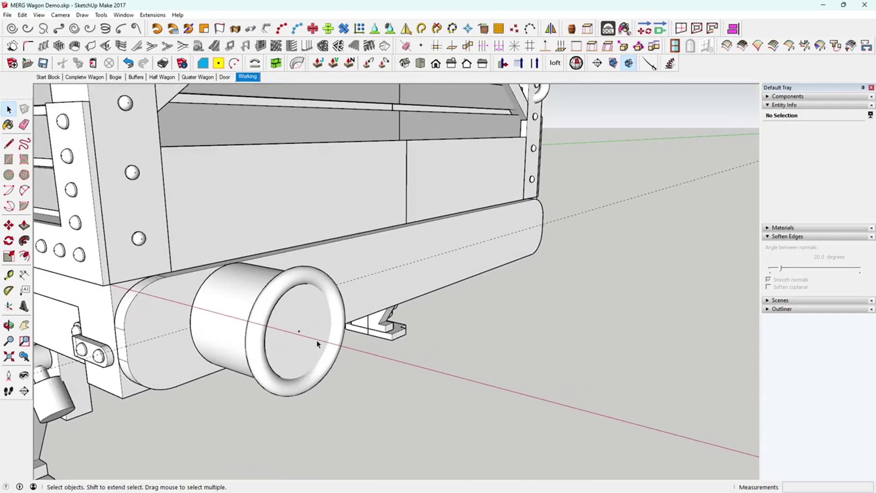
left_click(8, 175)
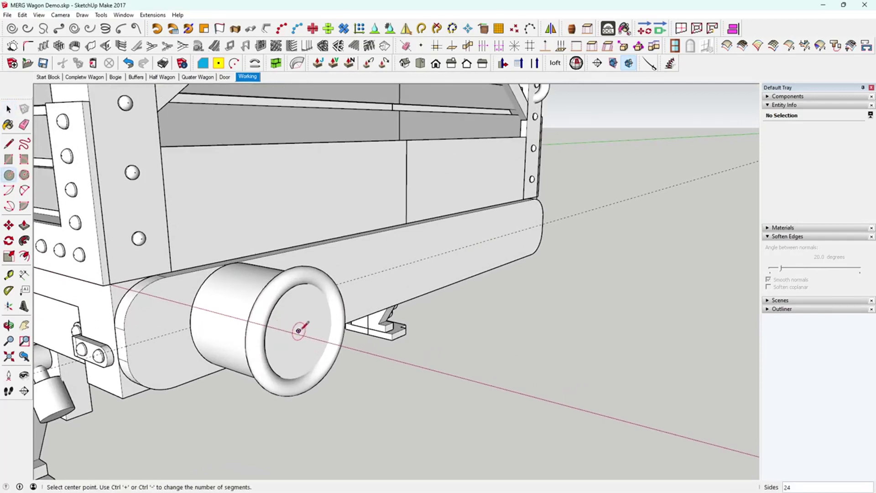
left_click(298, 330)
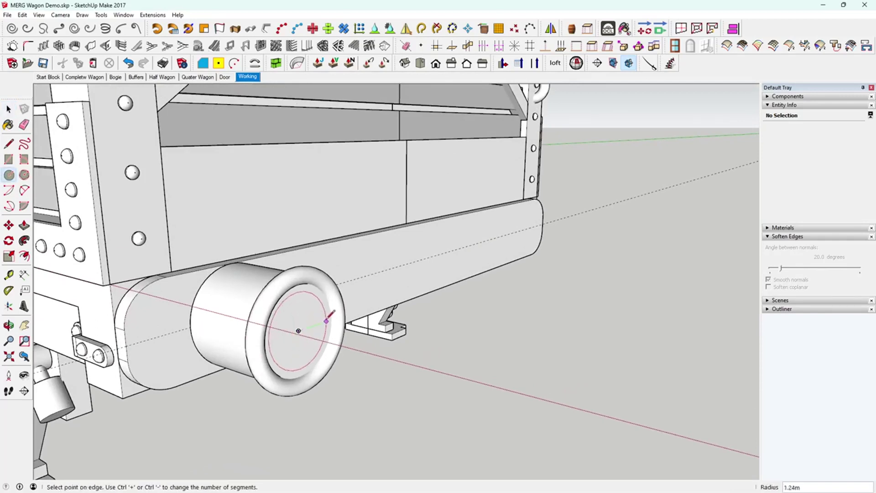
key("Escape")
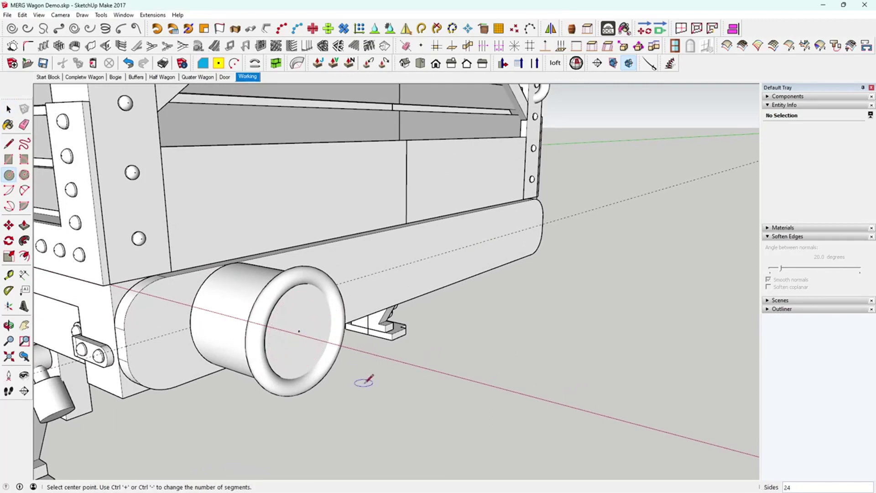
key("space")
Step: Group all the connected geometry of the rounded rim ring on the buffer's end
triple_click(264, 347)
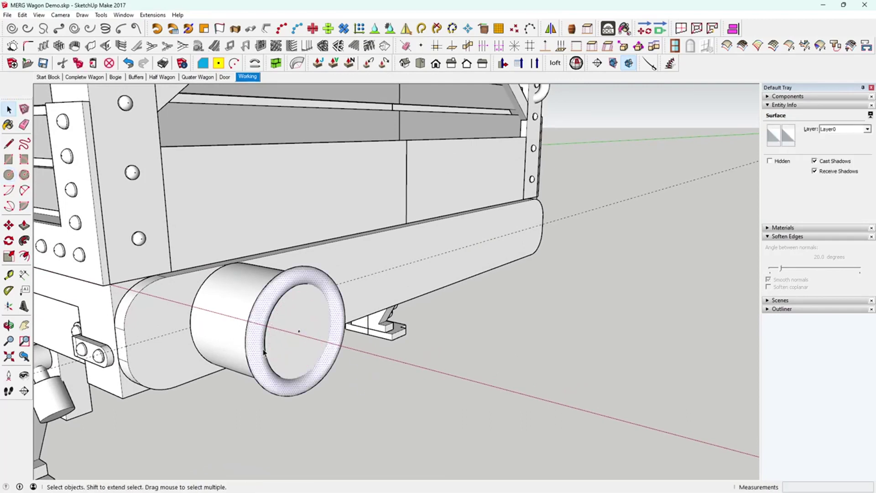
right_click(263, 348)
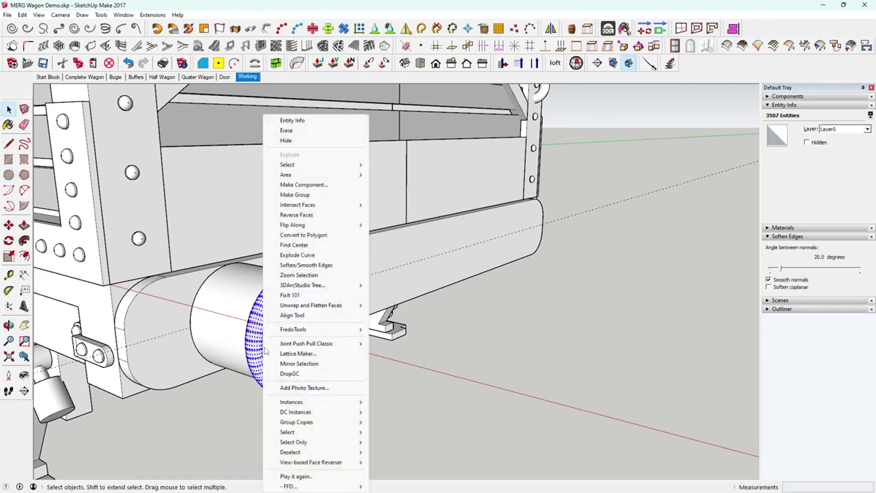
left_click(322, 195)
middle_click_drag(306, 352, 386, 384)
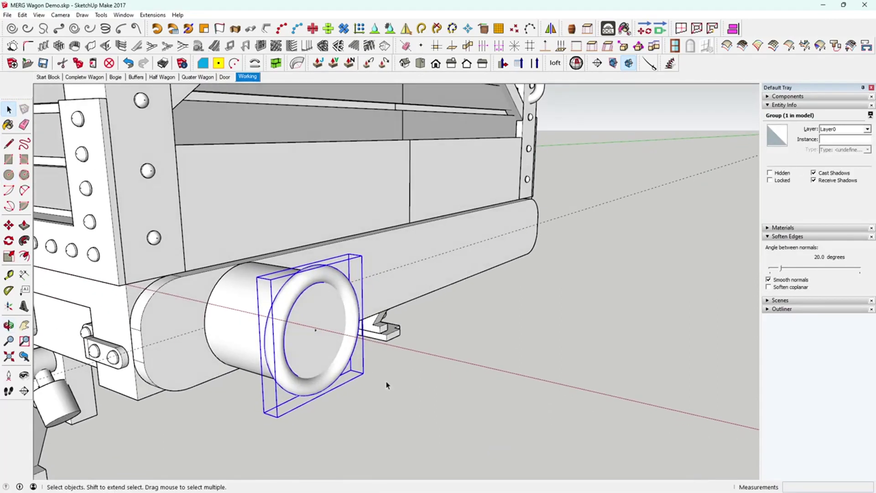
left_click(385, 391)
Step: Draw a circle of about 1.48 m radius from the buffer end's centre to the ring's inner edge and reverse its face
scroll(316, 351, "up", 2)
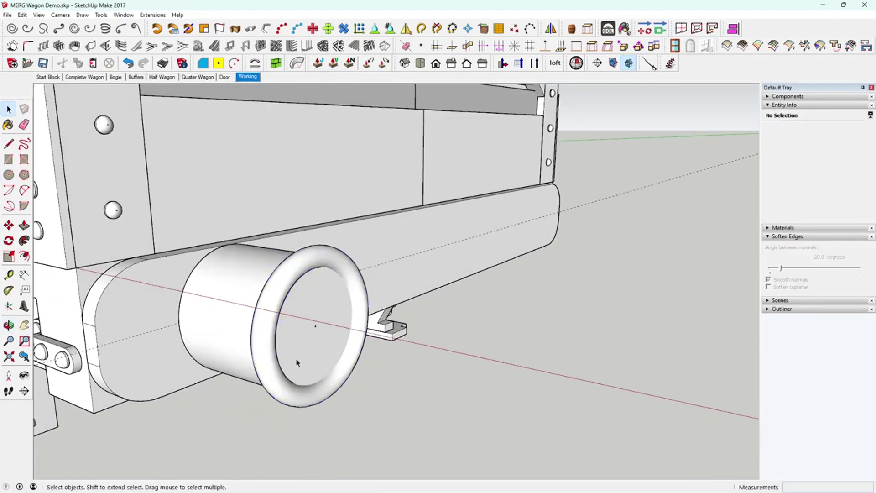
left_click(9, 175)
left_click(315, 326)
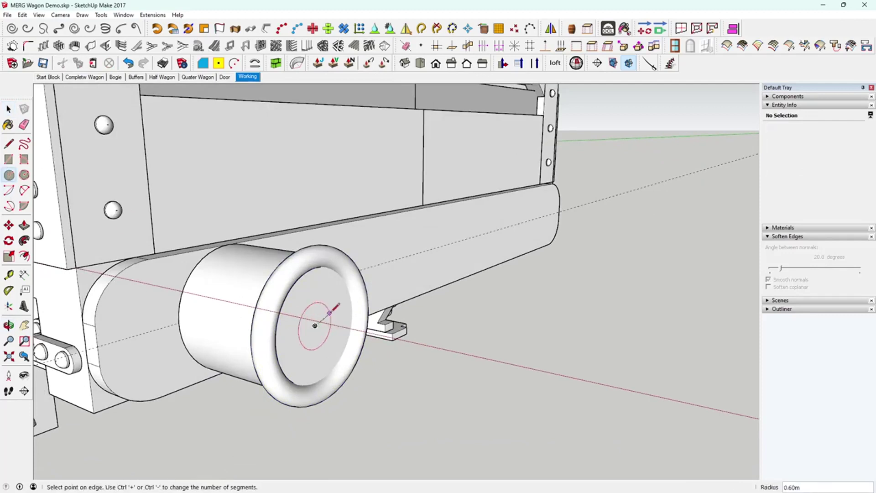
left_click(351, 305)
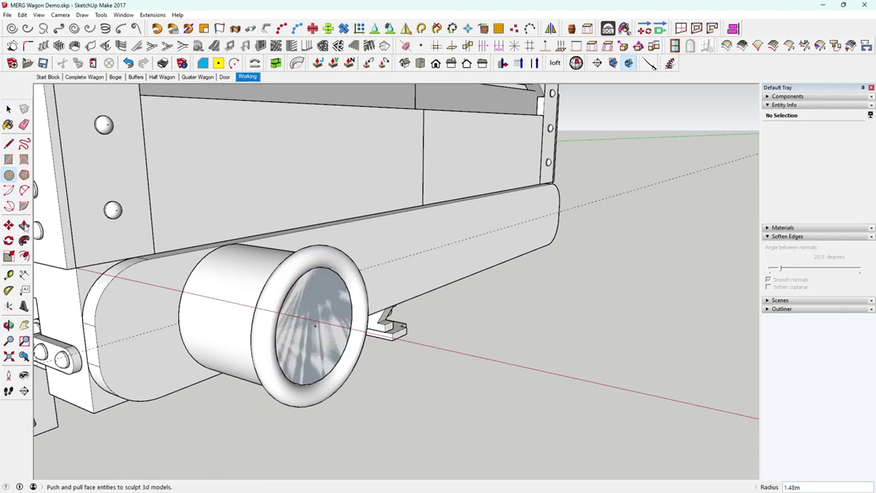
right_click(296, 327)
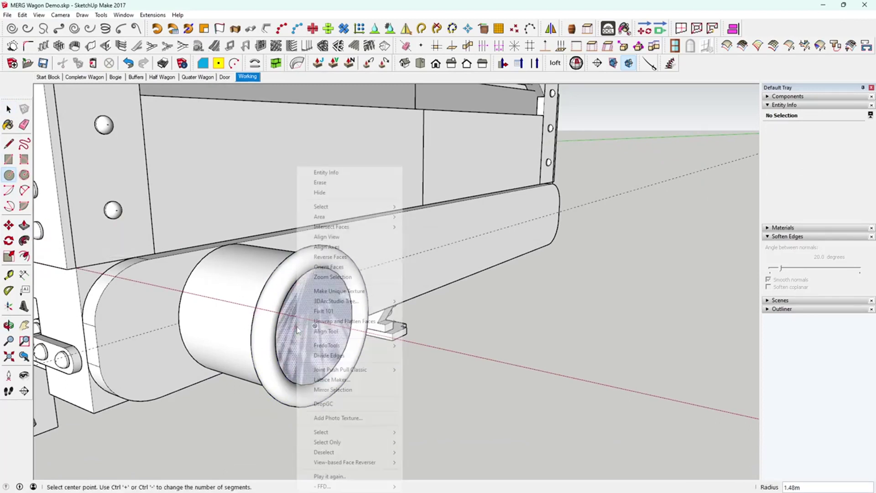
left_click(346, 257)
Step: Extrude the circular face inside the ring outward by 1.50 m with Push/Pull
left_click(23, 225)
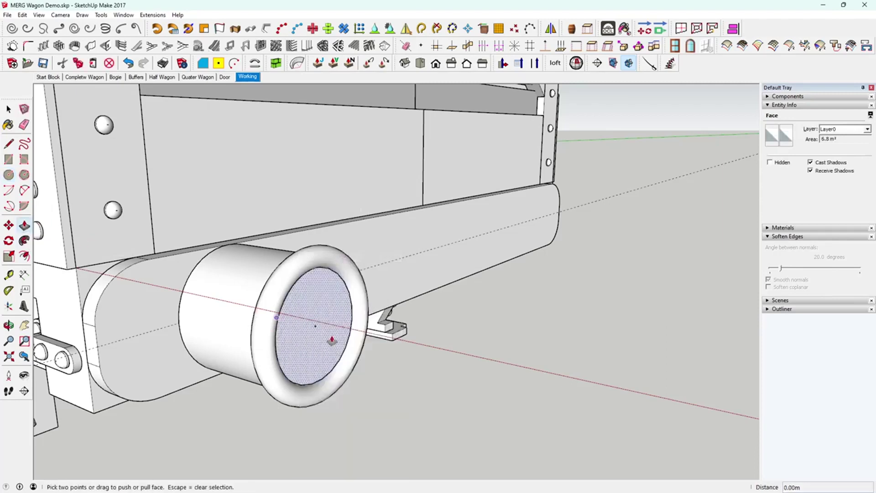
left_click(326, 345)
scroll(386, 358, "down", 3)
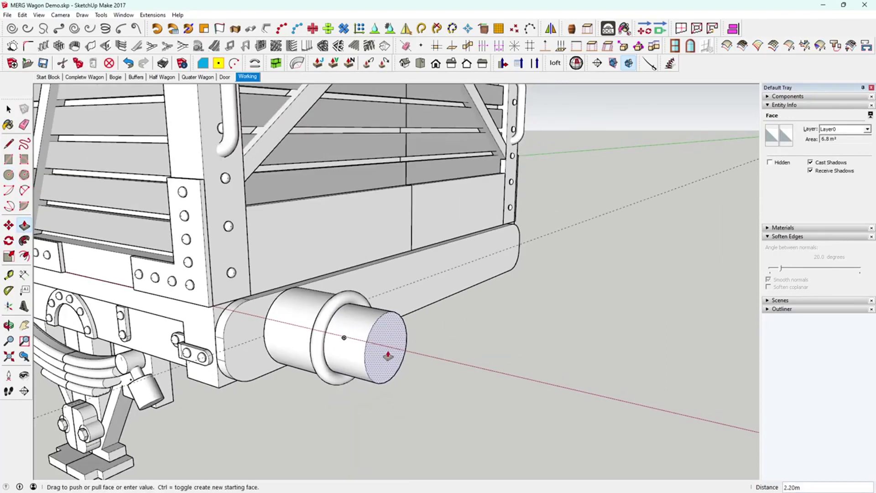
middle_click_drag(386, 356, 299, 352, "shift")
middle_click_drag(477, 350, 350, 370)
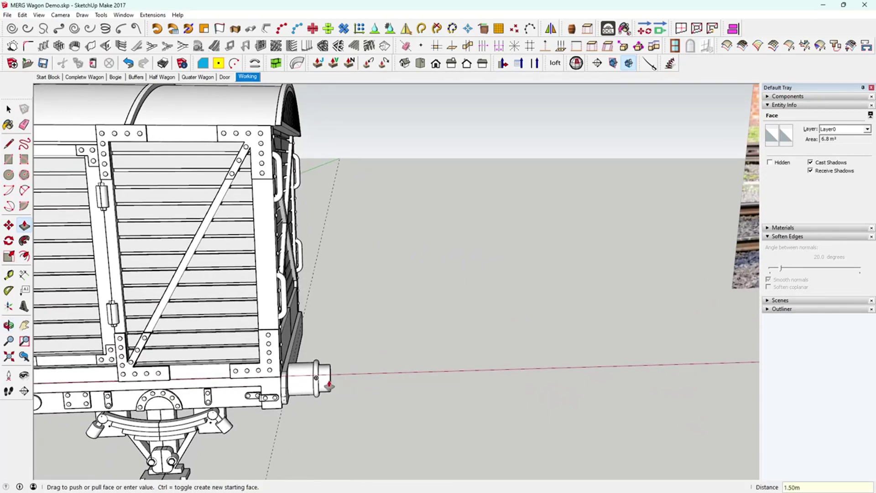
left_click(13, 108)
Step: Mark the centre point of the inner cylinder's outer face and group the whole inner cylinder
middle_click_drag(558, 280, 445, 237)
scroll(386, 391, "up", 5)
scroll(390, 387, "down", 5)
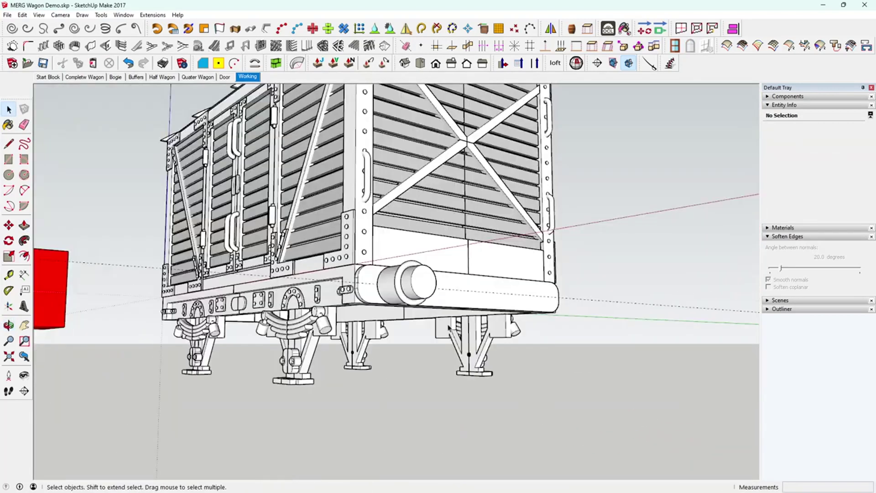
scroll(419, 279, "up", 4)
middle_click_drag(426, 285, 419, 296)
left_click(432, 269)
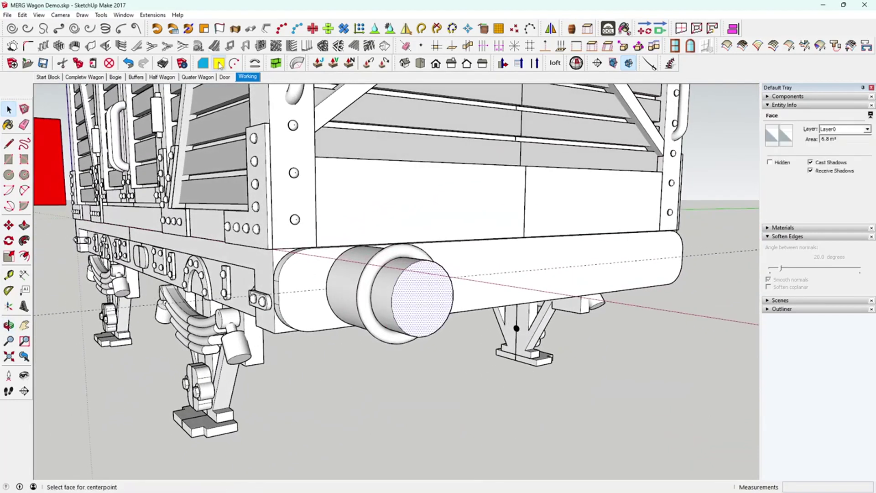
triple_click(417, 321)
right_click(416, 321)
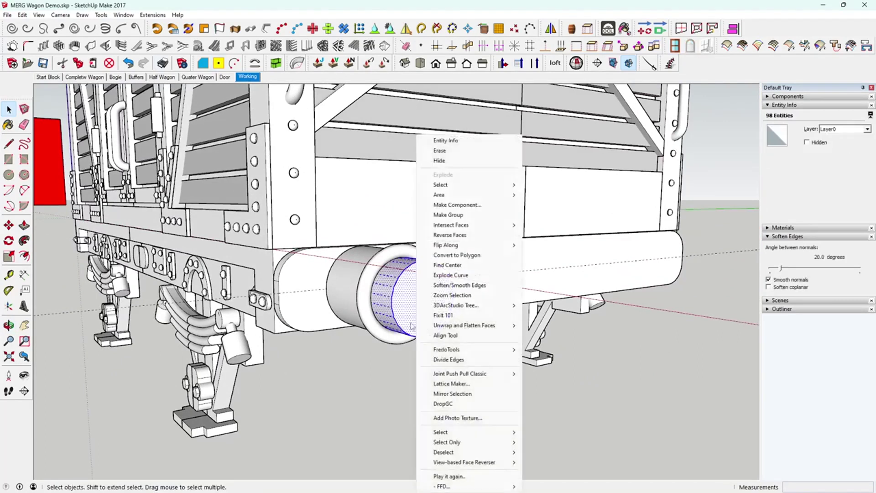
left_click(462, 219)
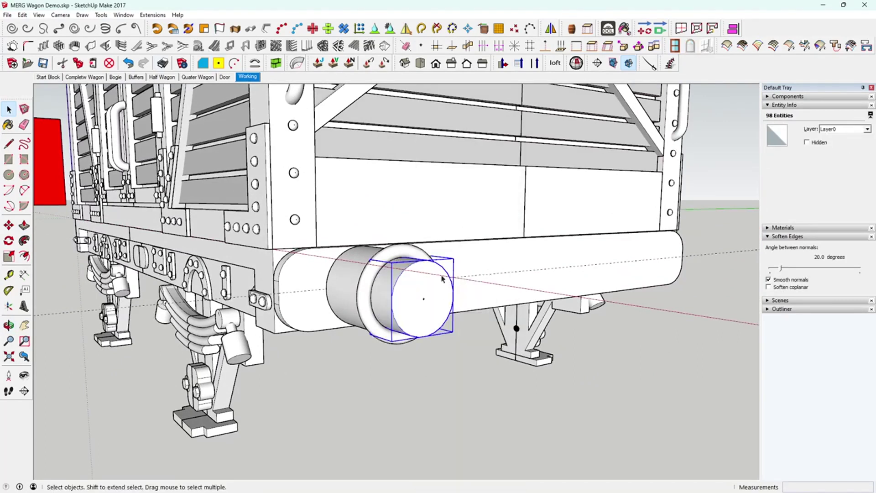
Step: Draw a circle of about 3.92 m radius on the inner cylinder's outer end, centred on its marked centre point
middle_click_drag(443, 279, 124, 252)
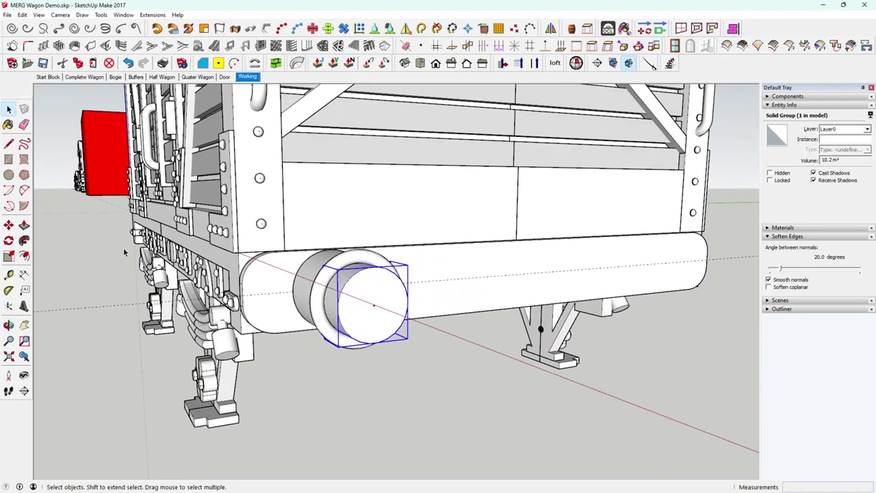
left_click(9, 175)
left_click(373, 304)
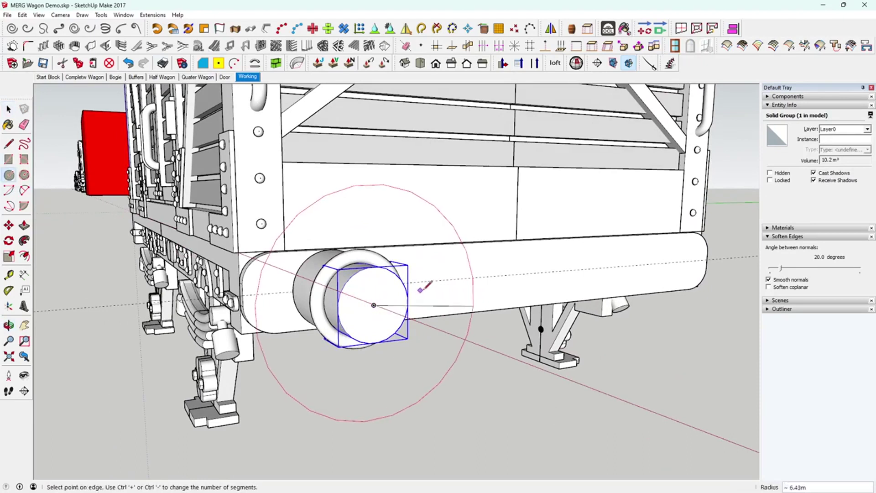
middle_click_drag(412, 293, 347, 298)
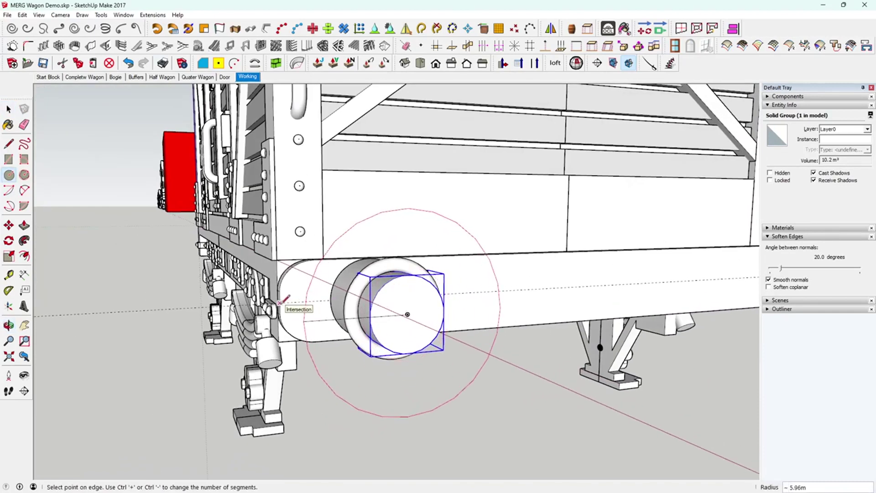
left_click(280, 302)
middle_click_drag(405, 348, 446, 360)
key("space")
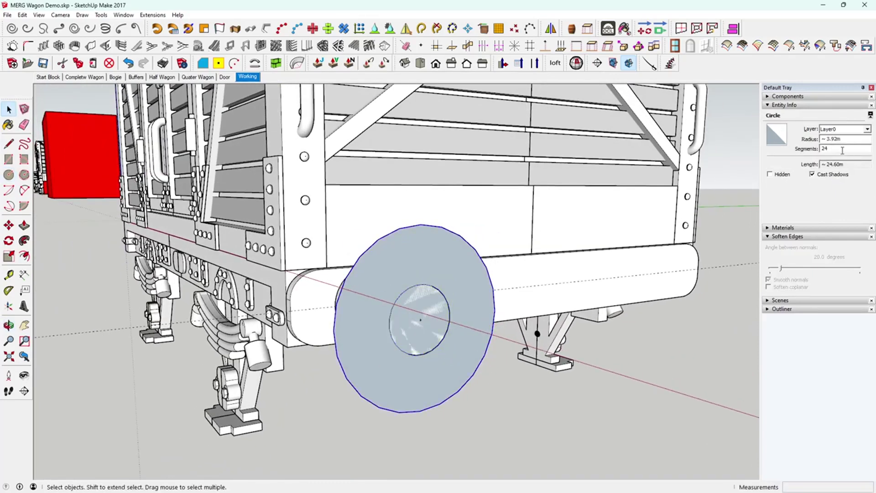
Step: Set the large circle to 60 segments and reverse its face
left_click(842, 150)
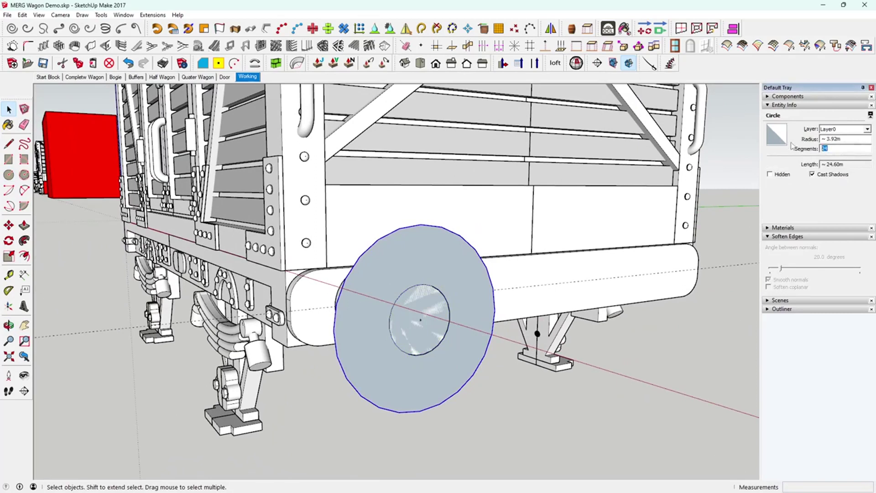
key("Return")
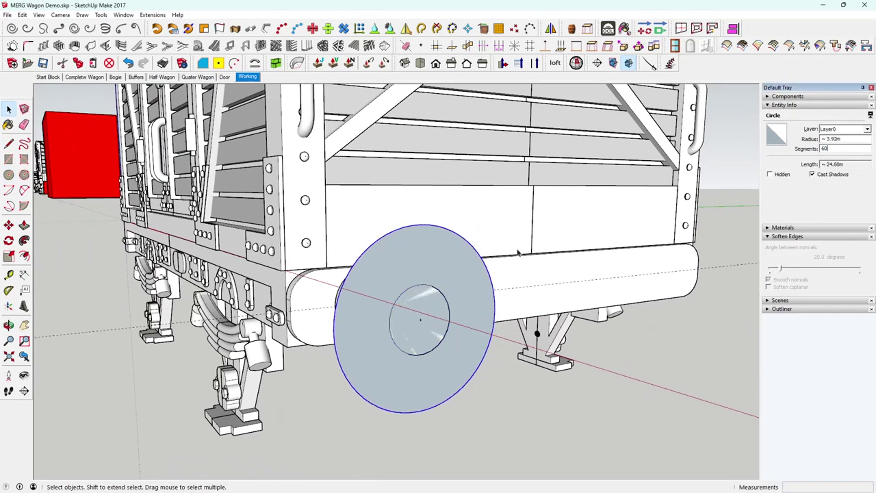
right_click(356, 345)
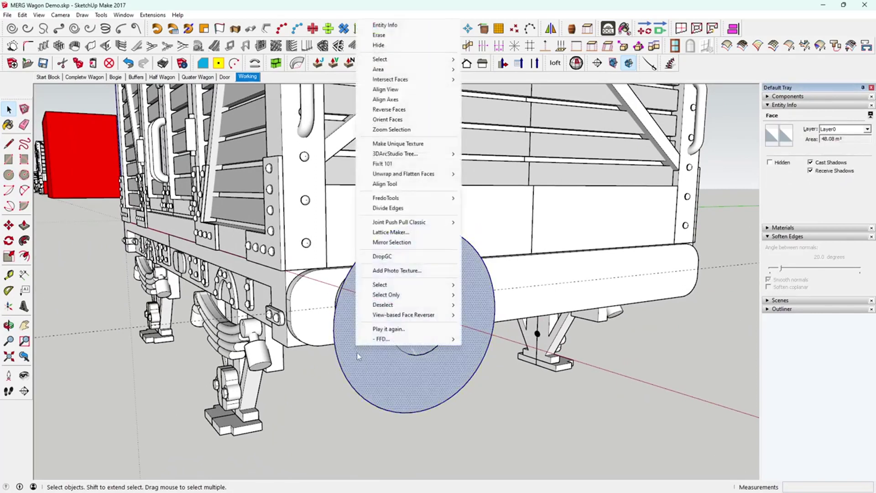
left_click(389, 109)
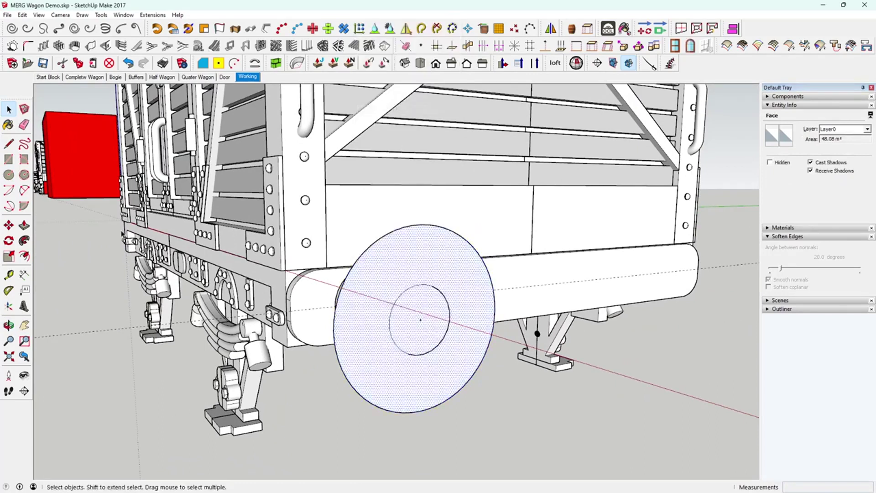
Step: Extrude the large circular face outward by 1 m to form the buffer's end disc
left_click(24, 225)
left_click(399, 363)
left_click(402, 364)
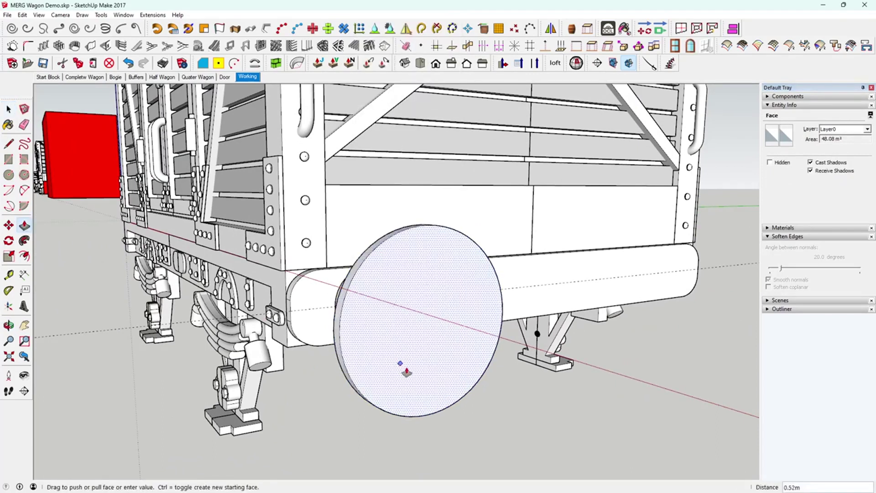
middle_click_drag(402, 364, 583, 391)
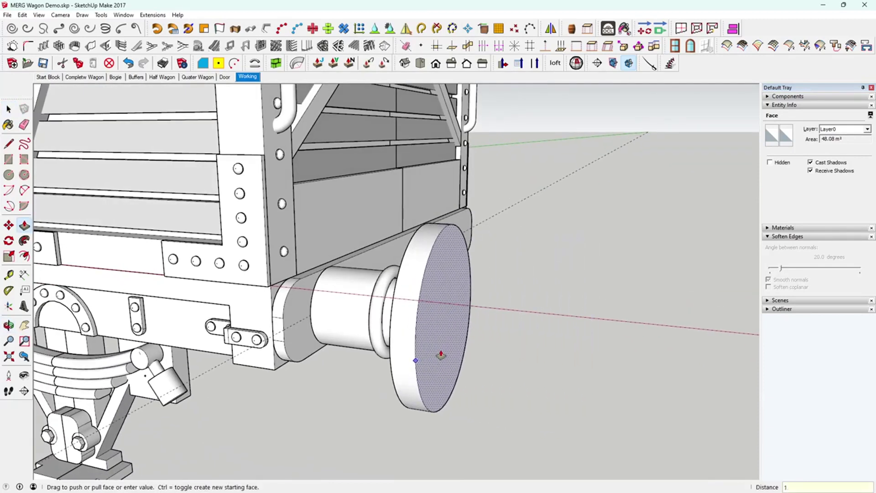
key("Return")
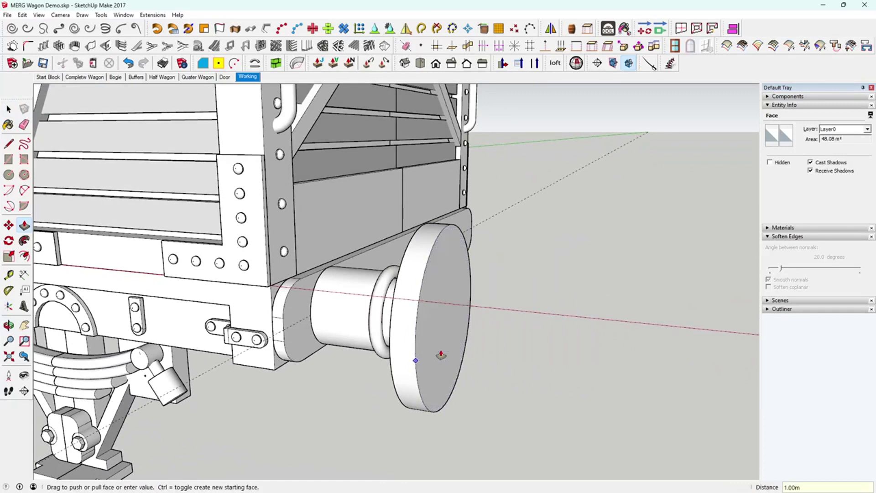
left_click(8, 109)
middle_click_drag(487, 422, 416, 336)
scroll(404, 421, "down", 5)
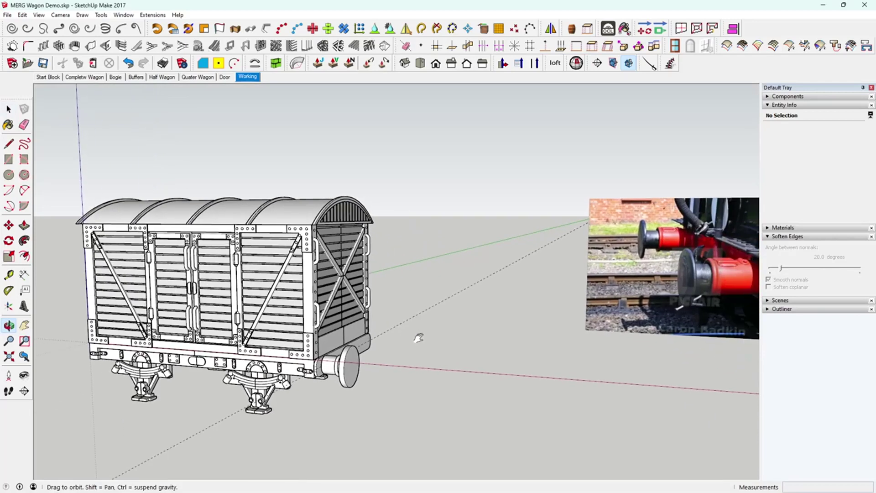
middle_click_drag(661, 286, 688, 286)
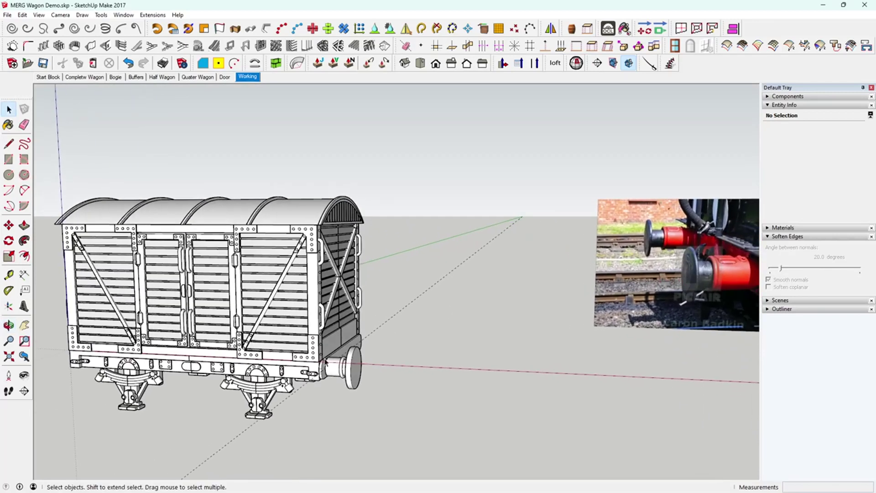
Step: Undo the end disc's extrusion and delete the large circle from the inner cylinder's outer end
scroll(326, 361, "up", 8)
middle_click_drag(325, 362, 205, 339)
scroll(323, 357, "up", 3)
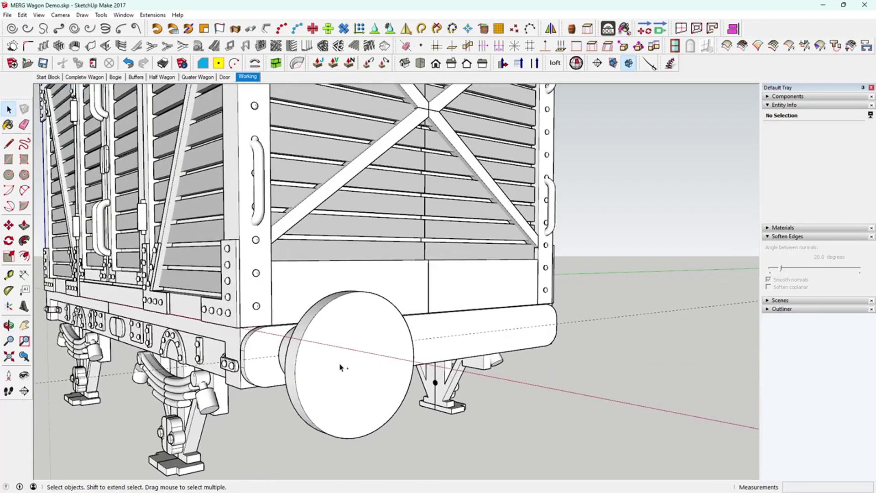
key("ctrl+z")
triple_click(340, 366)
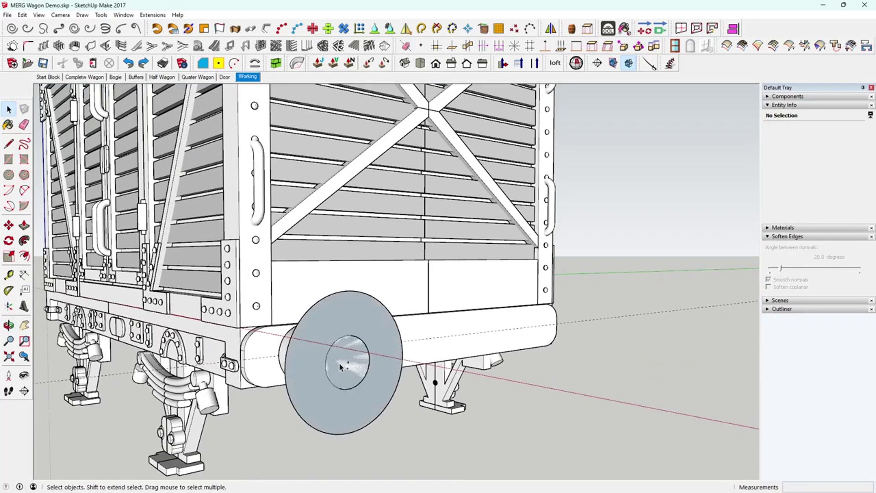
key("ctrl+z")
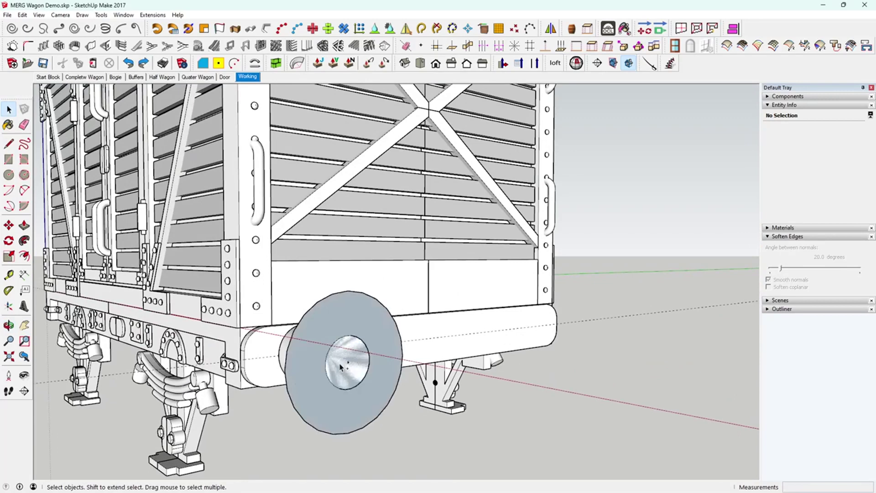
key("Delete")
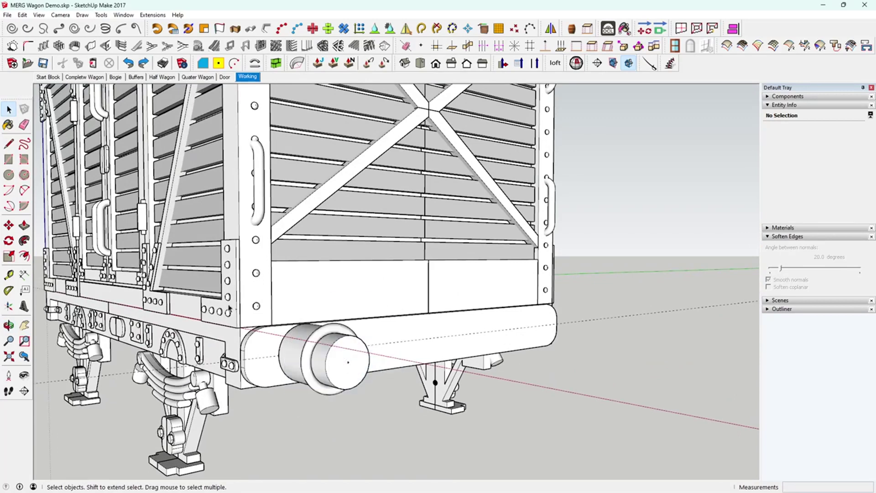
Step: Draw a circle of 3.5 m radius on the inner cylinder's outer end, centred on its marked centre point
left_click(9, 175)
left_click(348, 362)
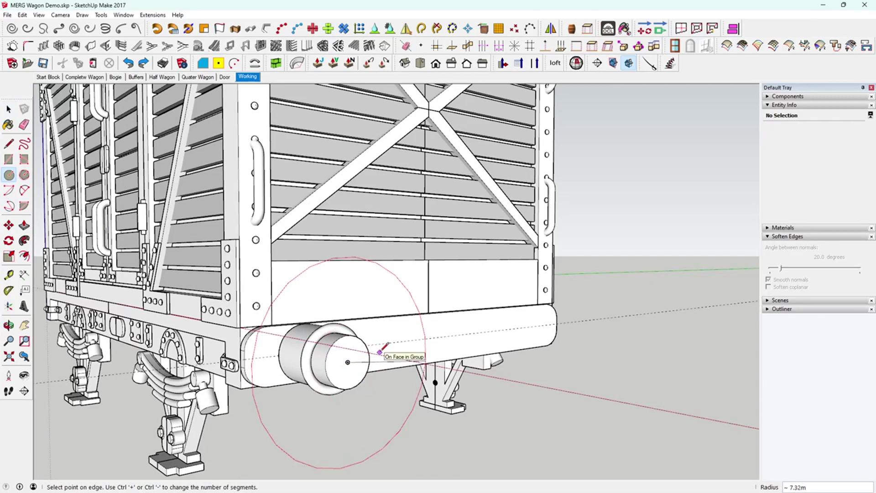
type("5")
key("Return")
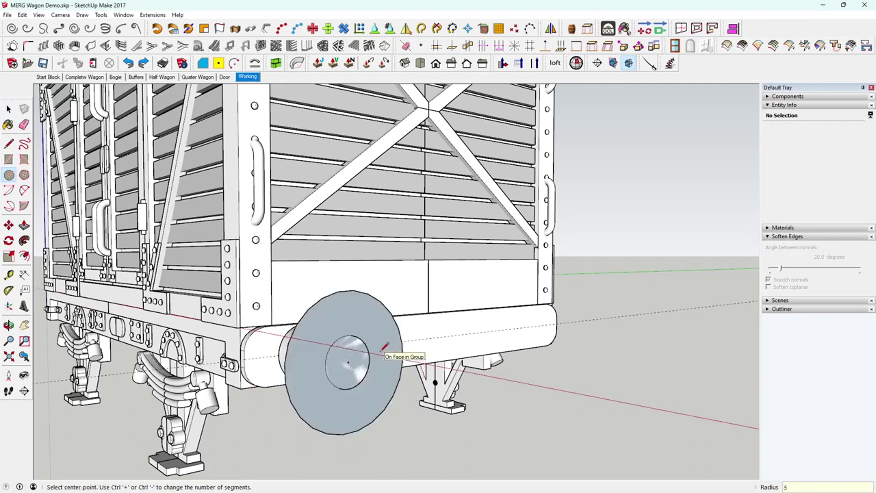
middle_click_drag(374, 341, 272, 406)
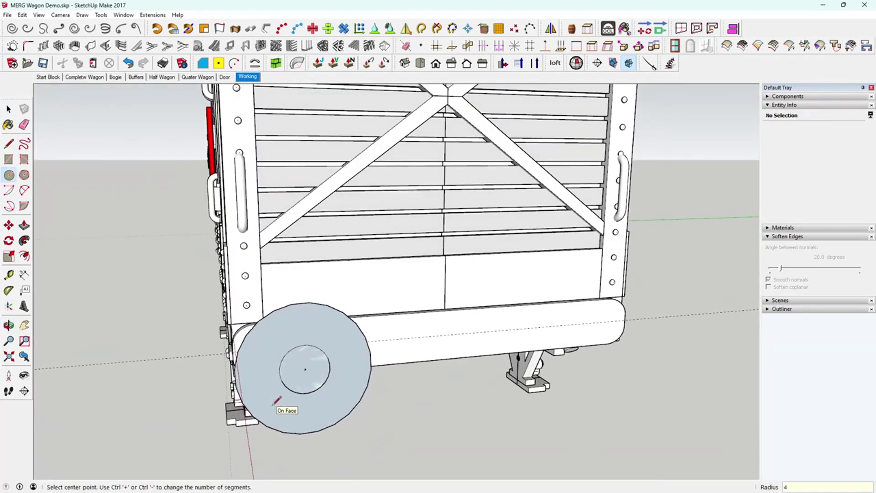
middle_click_drag(229, 453, 740, 407)
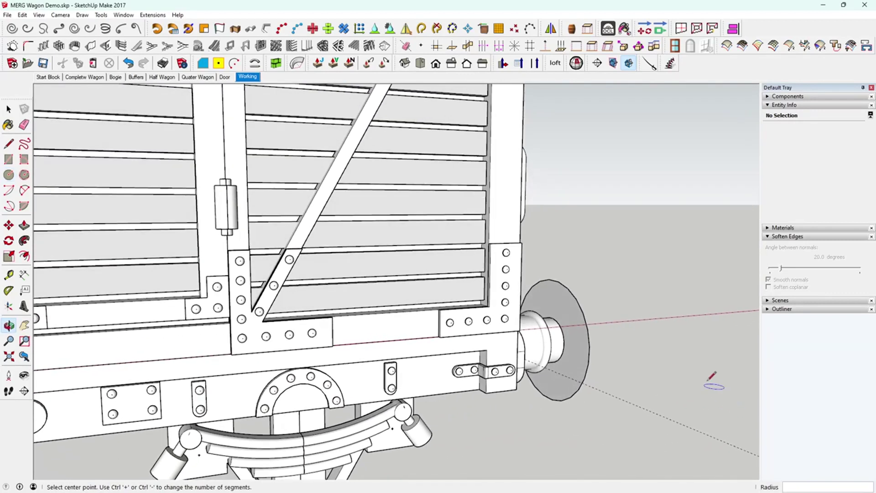
middle_click_drag(714, 378, 223, 372)
key("c")
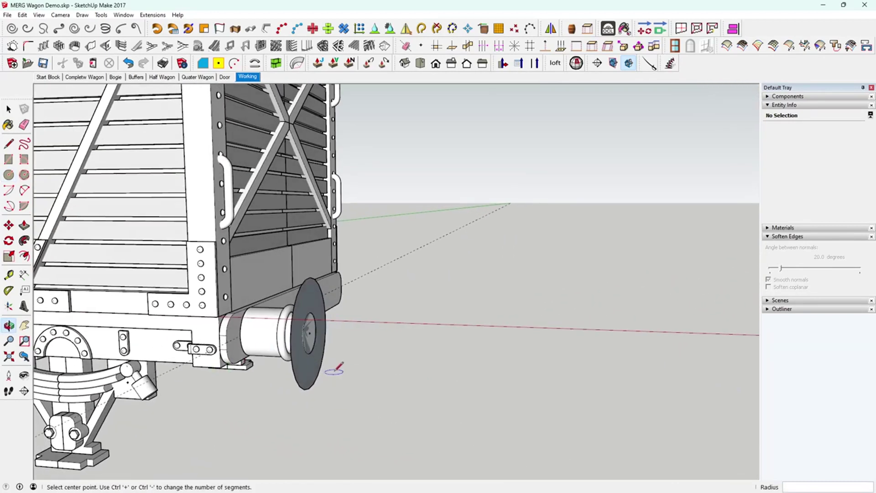
type("3.5")
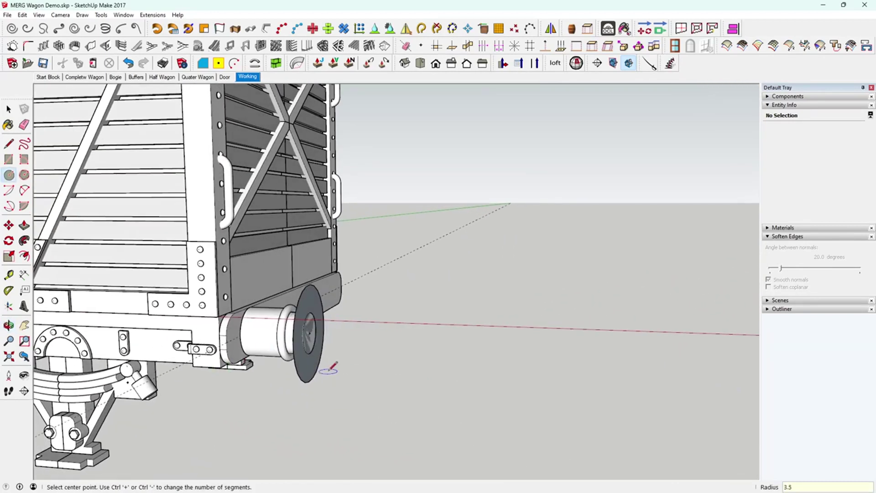
Step: Set the end-disc circle to 50 segments and reverse its face
middle_click_drag(281, 289, 204, 337)
key("space")
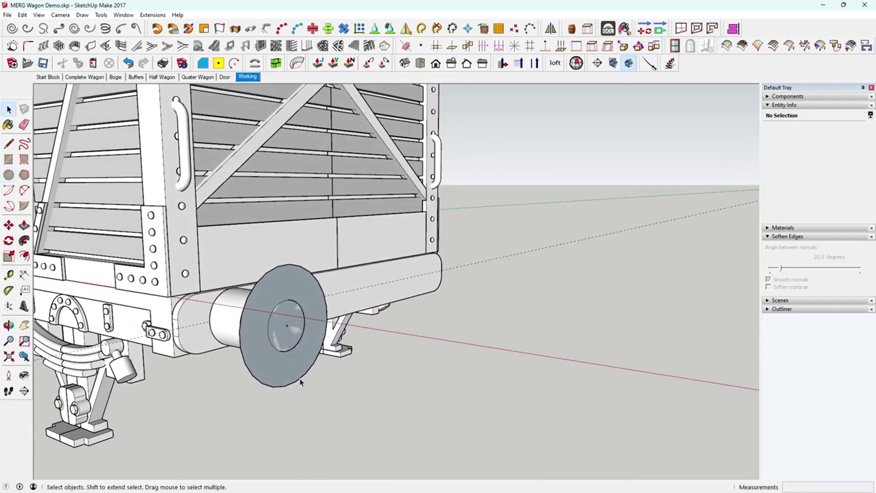
left_click(301, 381)
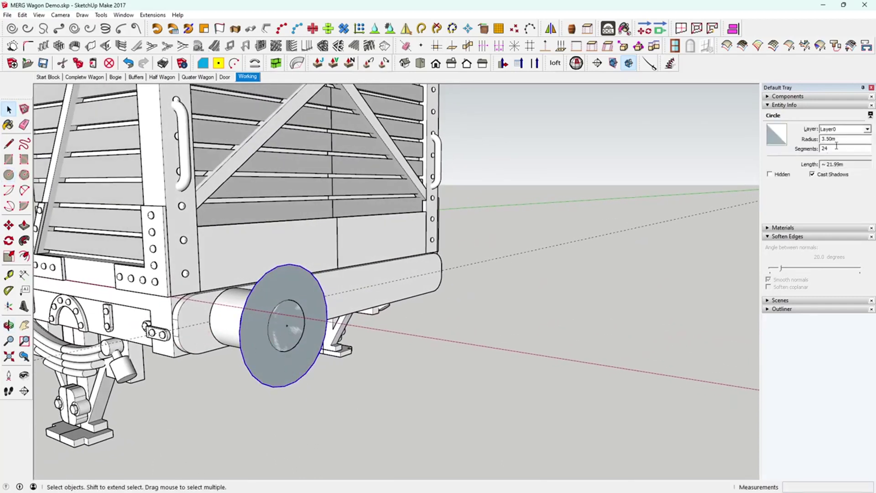
left_click_drag(836, 146, 817, 150)
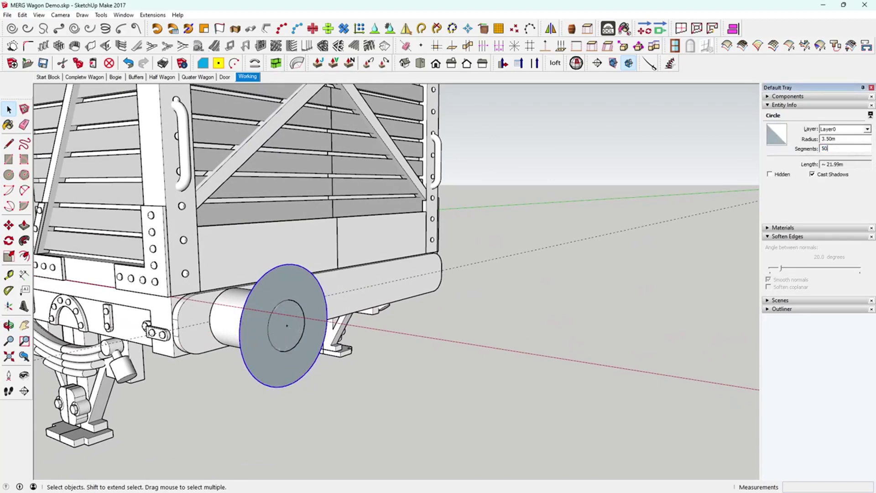
right_click(263, 349)
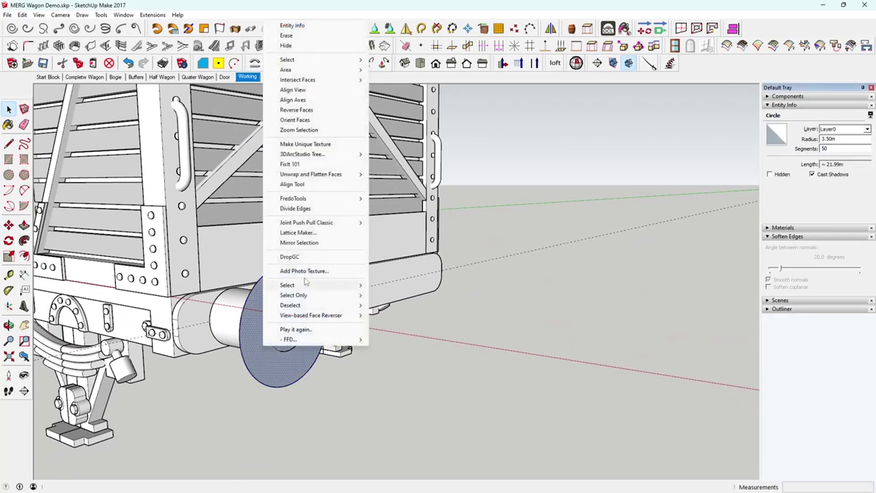
left_click(312, 111)
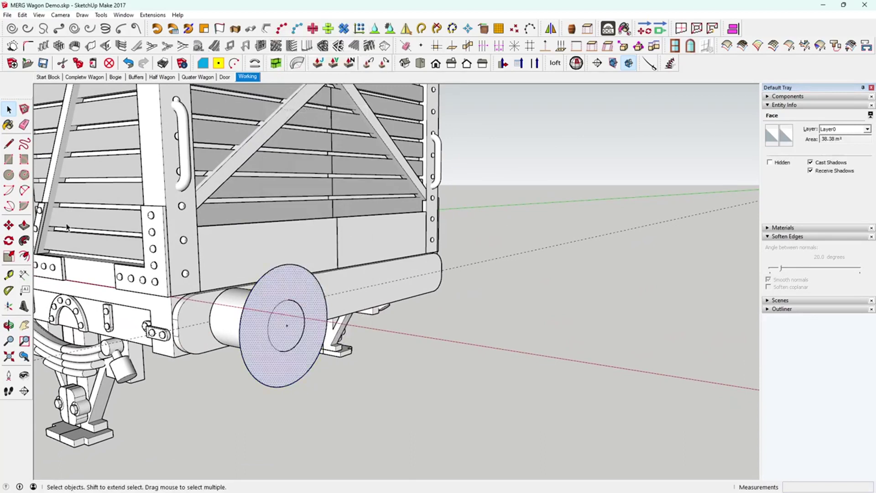
Step: Extrude the 3.5 m radius circular face outward by 1 m as the buffer's end disc
left_click(23, 225)
left_click(273, 357)
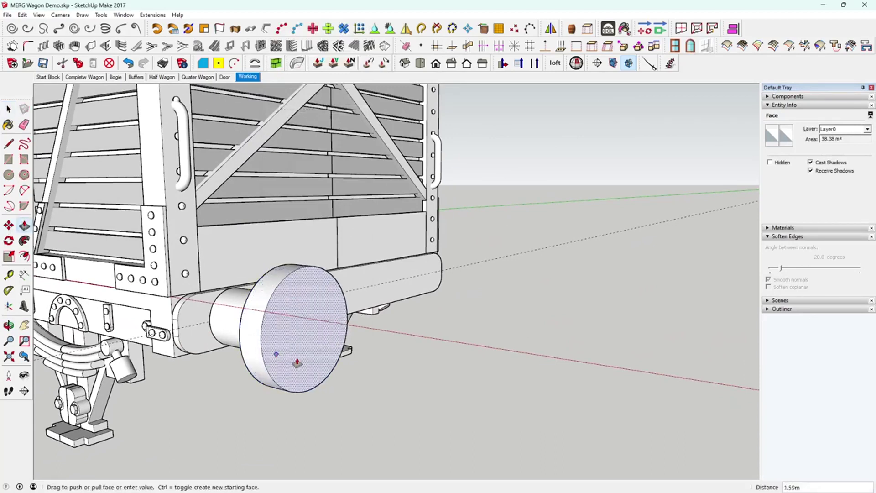
type("1")
key("Return")
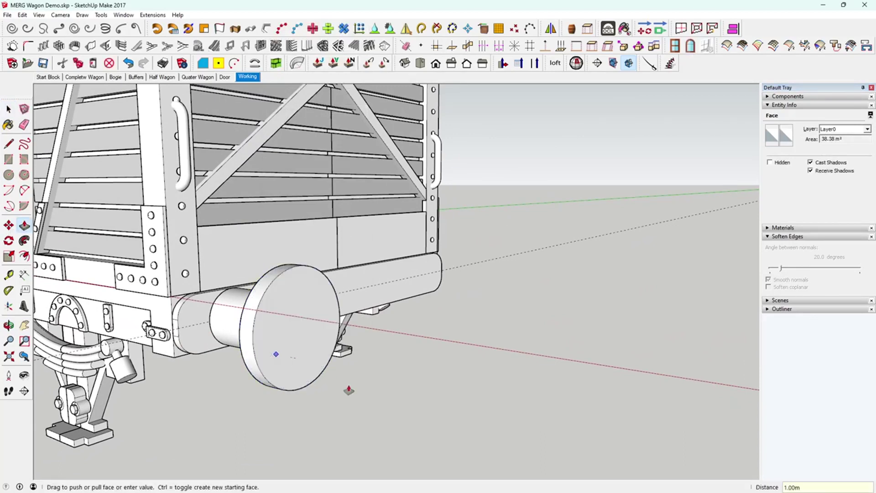
key("space")
Step: Select the whole end disc and make it a group
scroll(356, 408, "up", 3)
middle_click_drag(336, 397, 375, 387)
scroll(345, 370, "down", 2)
middle_click_drag(340, 363, 465, 377)
scroll(409, 333, "up", 3)
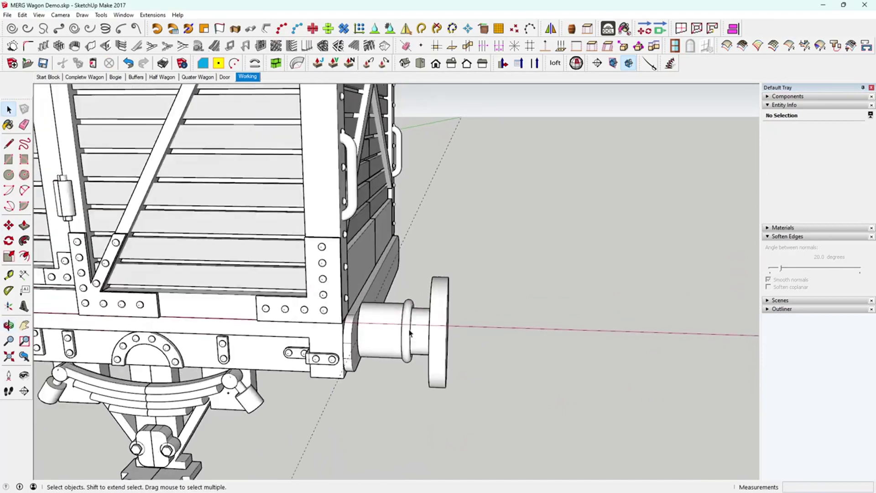
scroll(410, 332, "up", 2)
middle_click_drag(406, 330, 397, 357)
middle_click_drag(378, 318, 402, 343)
triple_click(443, 346)
right_click(443, 347)
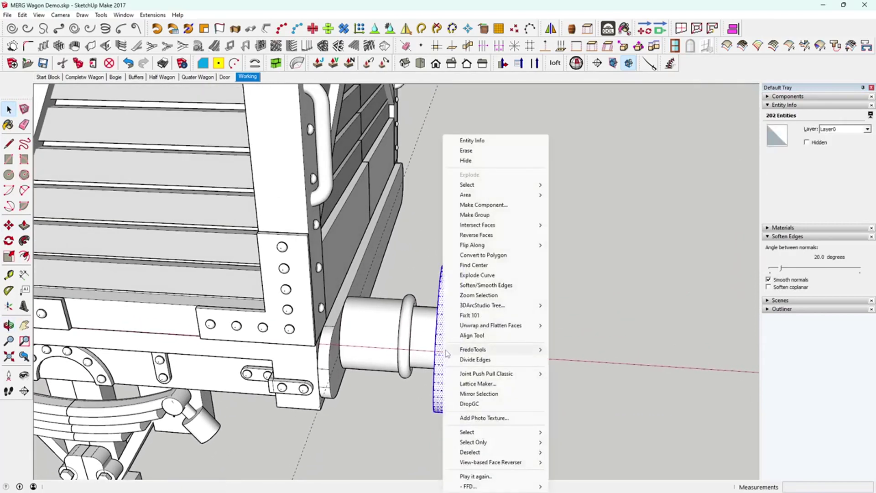
left_click(489, 217)
Step: Draw a rectangle of about 0.50 by 0.54 m on the buffer beam's upper side, next to the outer cylinder
middle_click_drag(431, 294, 452, 270)
left_click(8, 159)
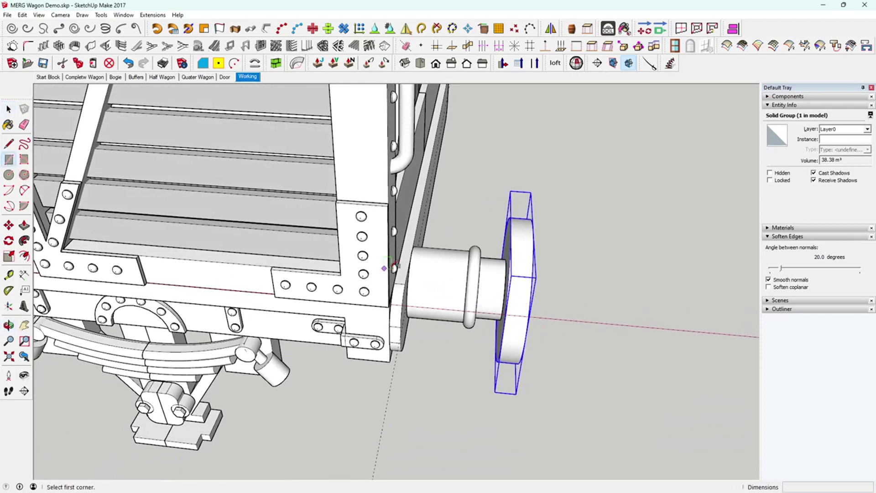
left_click(399, 259)
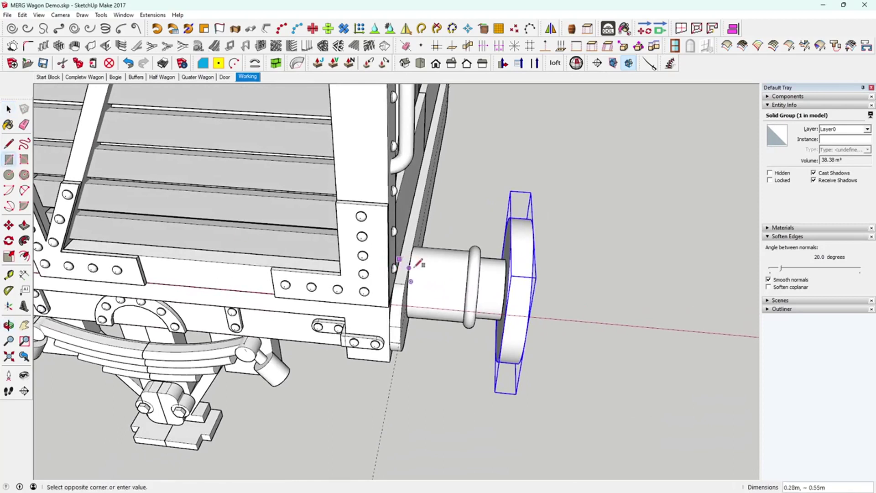
left_click(409, 266)
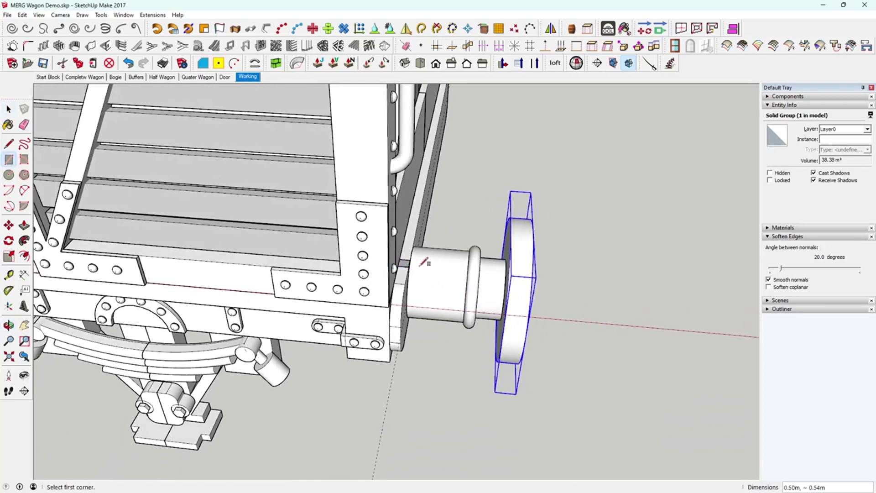
scroll(422, 262, "up", 4)
key("space")
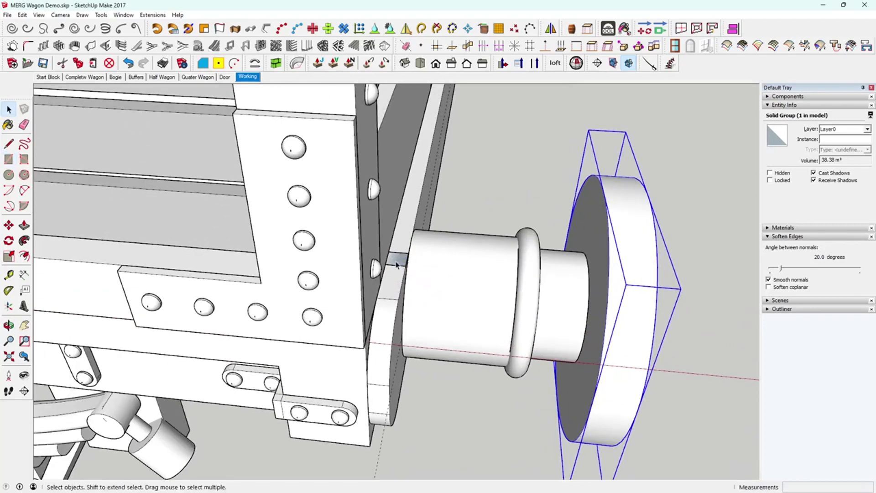
Step: Scale the small rectangle about 4.12 times along the red axis and about 2.59 times along the green axis
double_click(397, 259)
key("s")
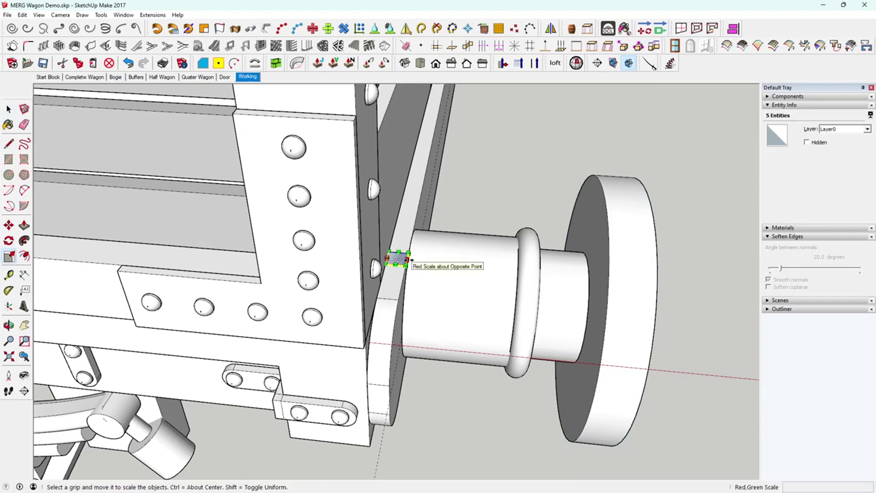
left_click_drag(448, 263, 473, 267)
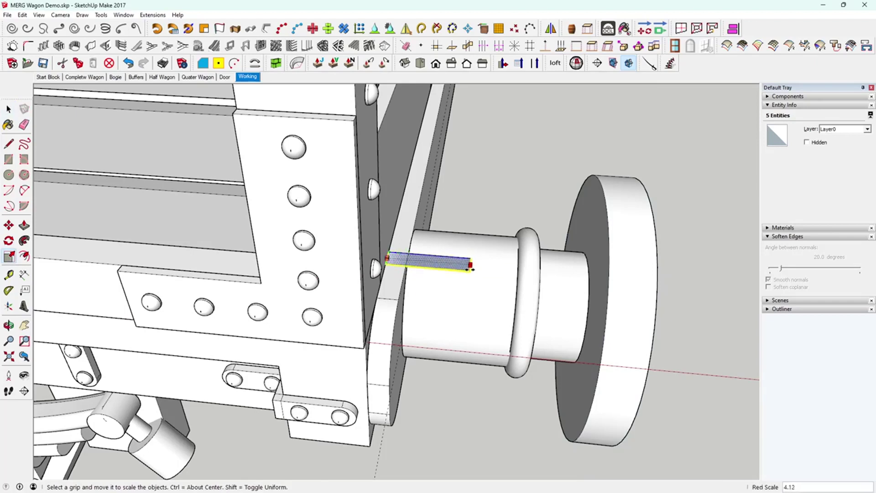
left_click_drag(427, 267, 424, 290)
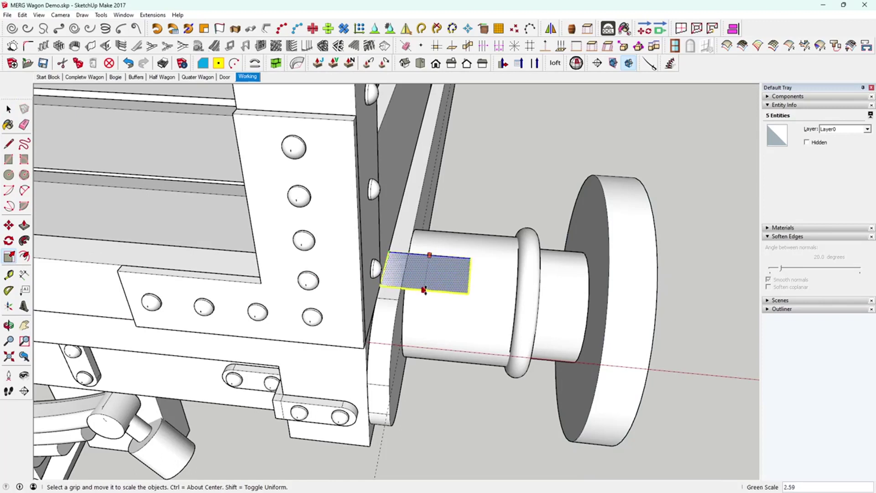
Step: Move the rectangle onto the top of the outer buffer cylinder, between the beam and the rounded rim, and reverse its face
left_click(9, 225)
left_click(438, 270)
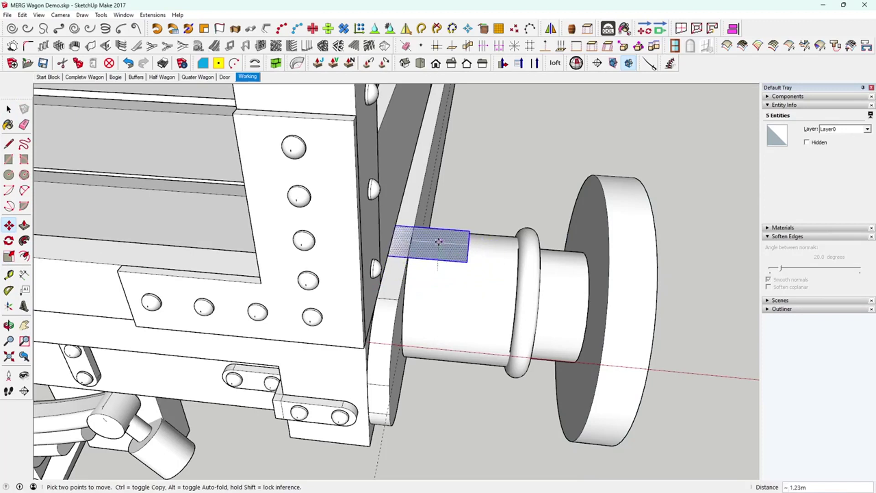
middle_click_drag(487, 262, 439, 287)
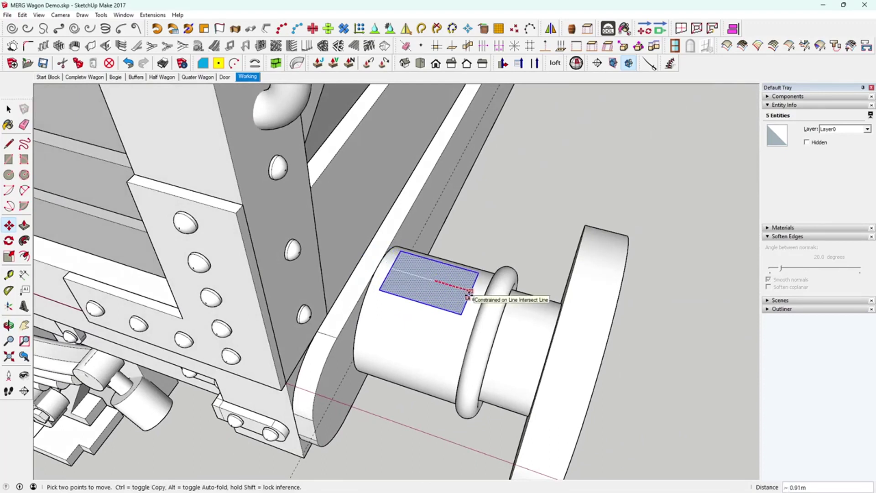
middle_click_drag(455, 319, 446, 276)
right_click(446, 276)
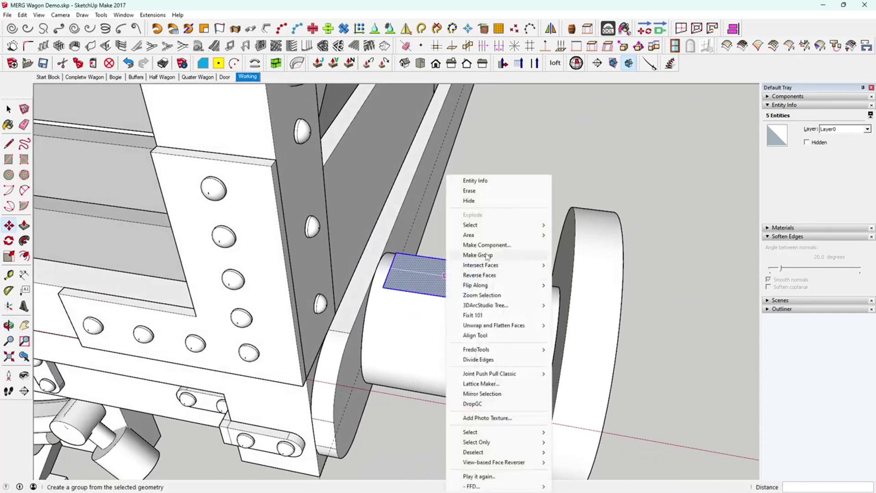
left_click(486, 275)
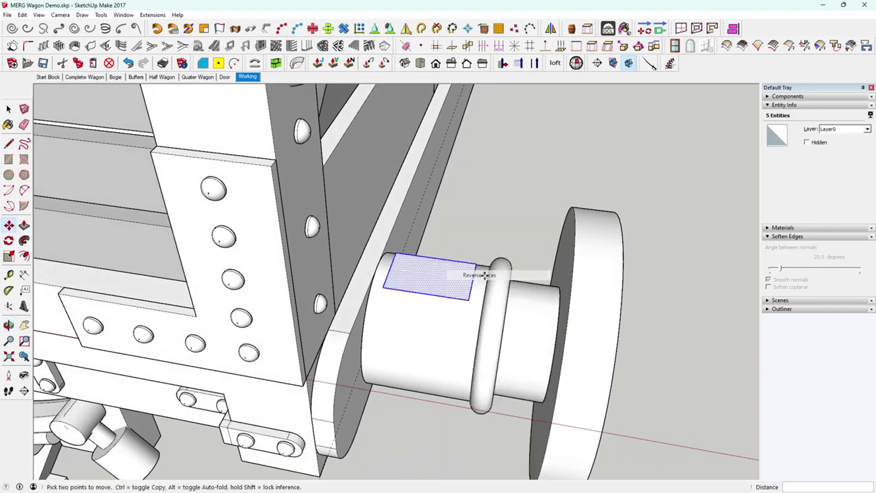
Step: Extrude the rectangle about 0.66 m to form a block on top of the outer buffer cylinder
left_click(26, 227)
left_click(434, 282)
middle_click_drag(434, 298, 442, 282)
left_click(475, 297)
scroll(439, 277, "up", 4)
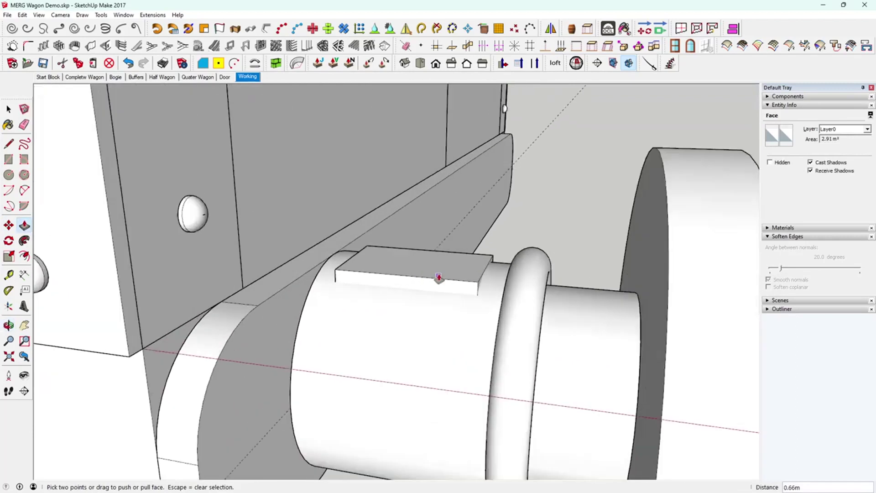
Step: Raise the block's top face by about 0.35 m, using the top of the rounded rim as reference
left_click(444, 265)
left_click(445, 267)
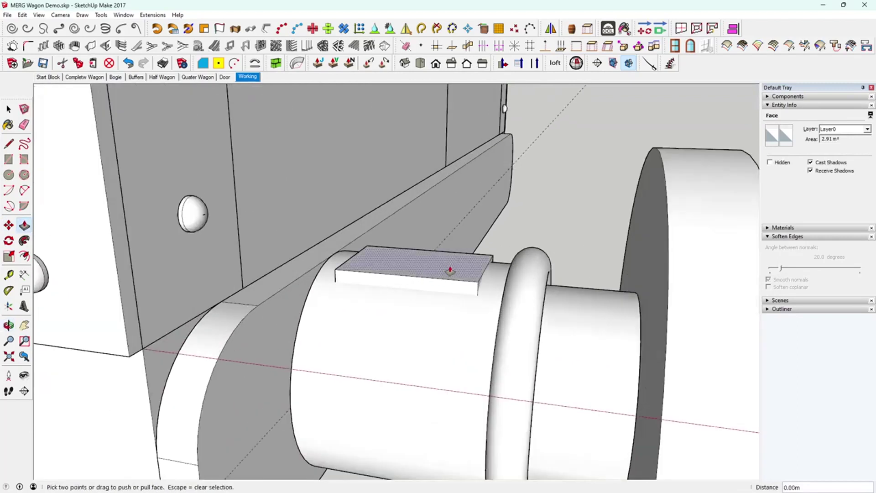
left_click(449, 270)
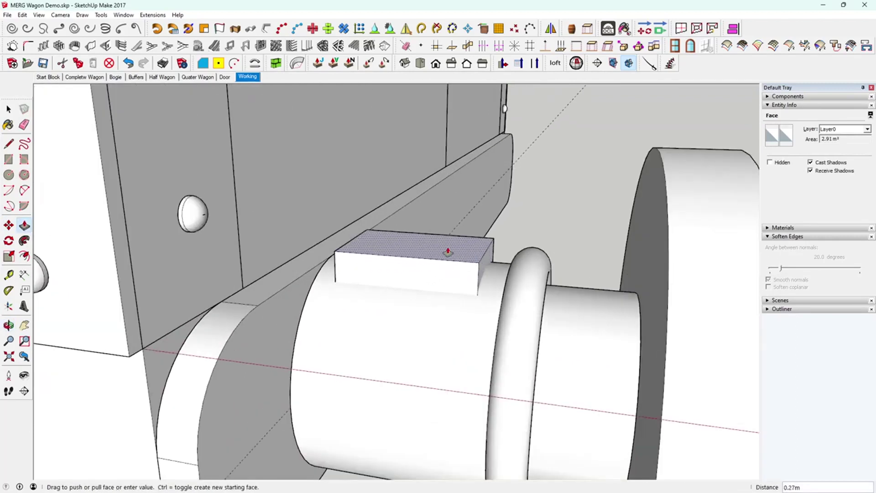
left_click(531, 250)
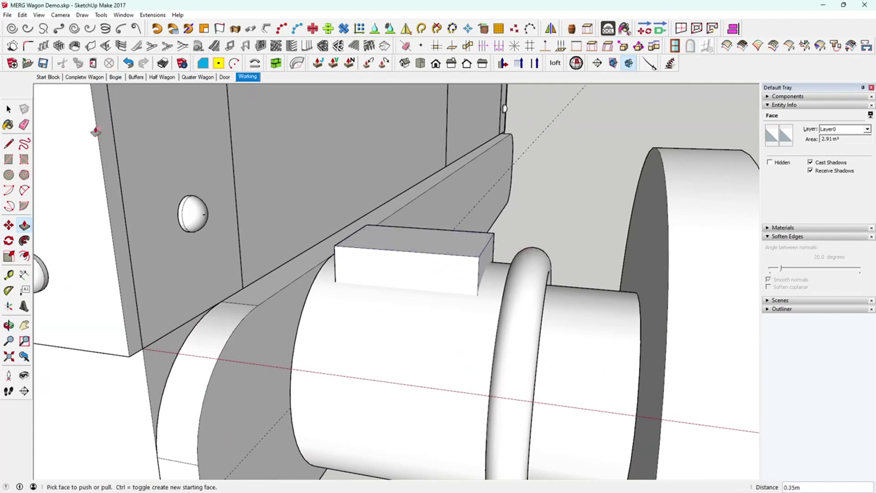
key("space")
middle_click_drag(220, 221, 252, 392)
middle_click_drag(395, 312, 493, 237)
scroll(548, 338, "down", 1)
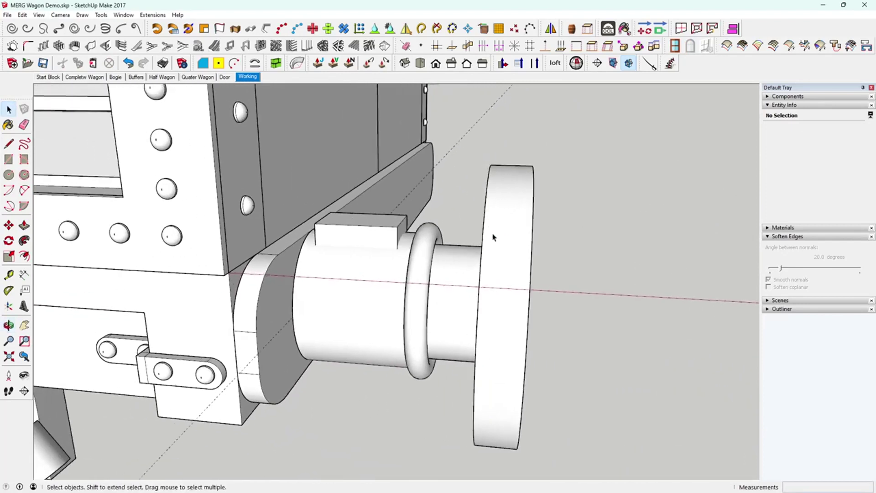
Step: Make the block on top of the outer buffer cylinder into its own group
triple_click(388, 239)
right_click(388, 239)
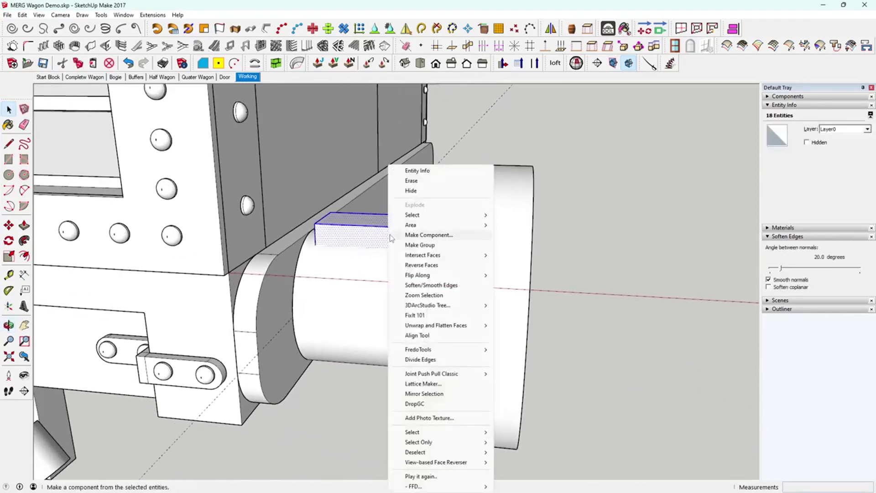
left_click(422, 247)
Step: Combine the buffer beam, outer cylinder, top block, rounded rim, shank and end disc into a single group
middle_click_drag(453, 269, 388, 257)
left_click(391, 196)
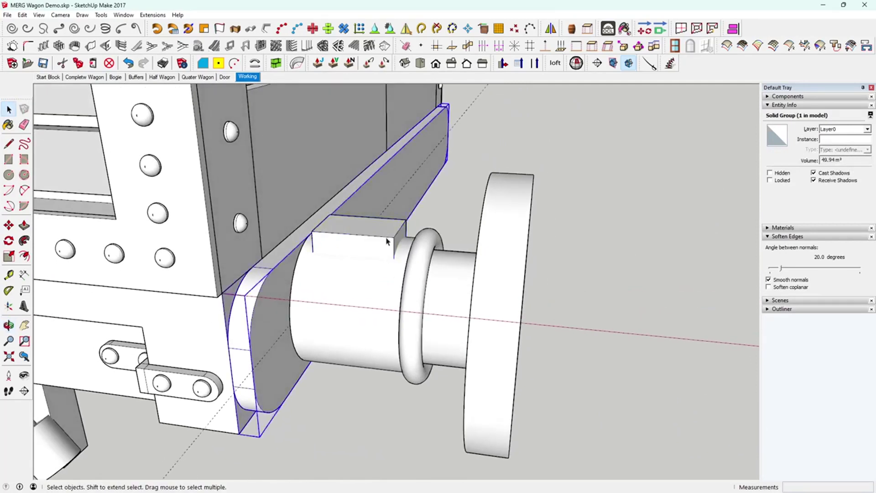
left_click(367, 305, "shift")
left_click(434, 320, "shift")
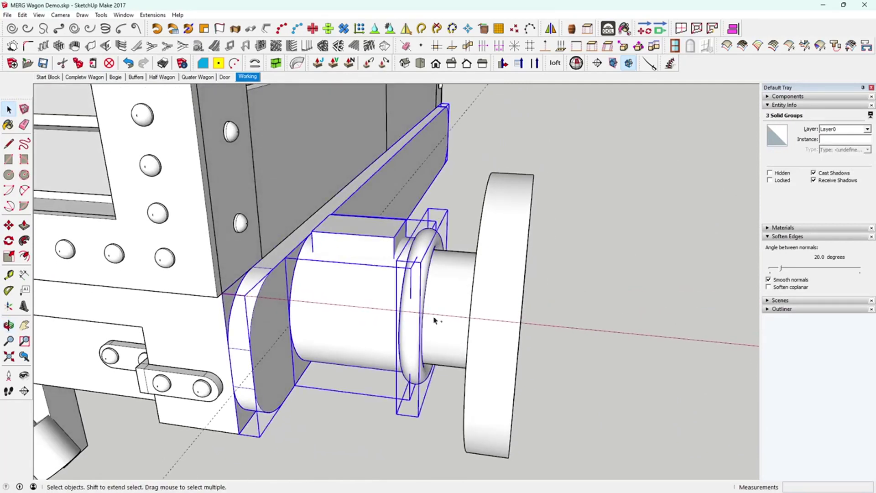
left_click(490, 327, "shift")
right_click(489, 327)
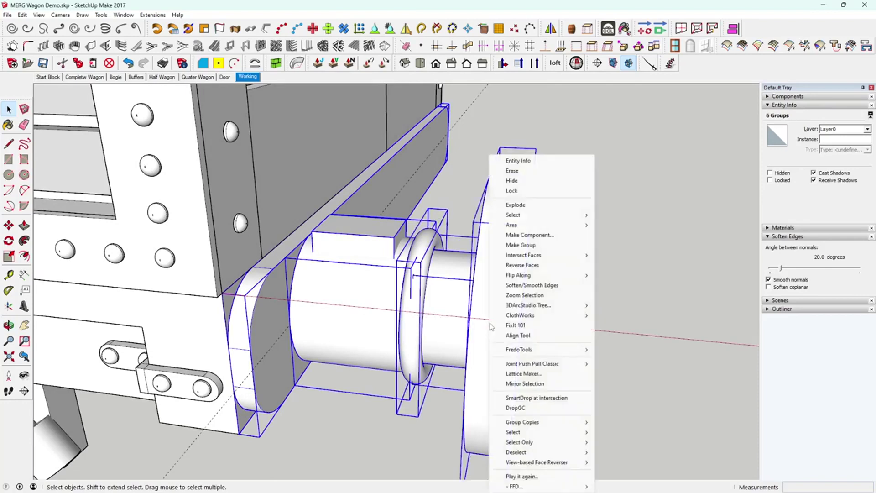
left_click(533, 249)
scroll(488, 314, "down", 6)
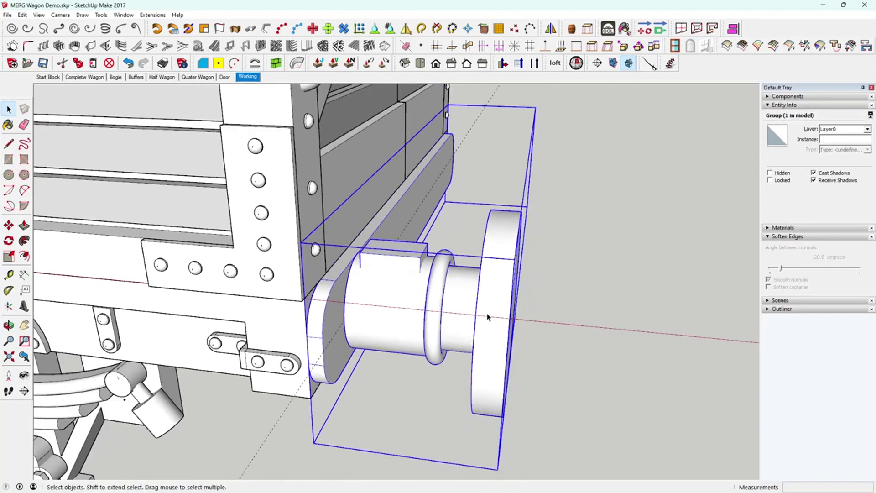
middle_click_drag(490, 314, 424, 281)
left_click(469, 372)
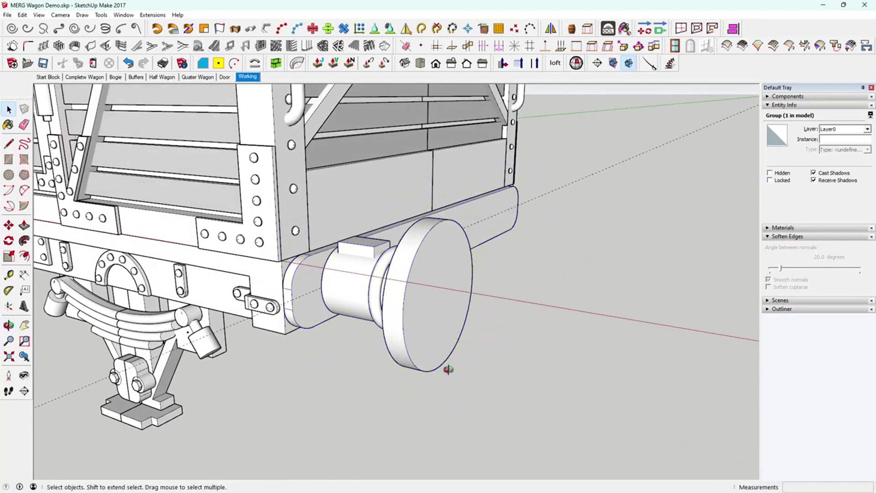